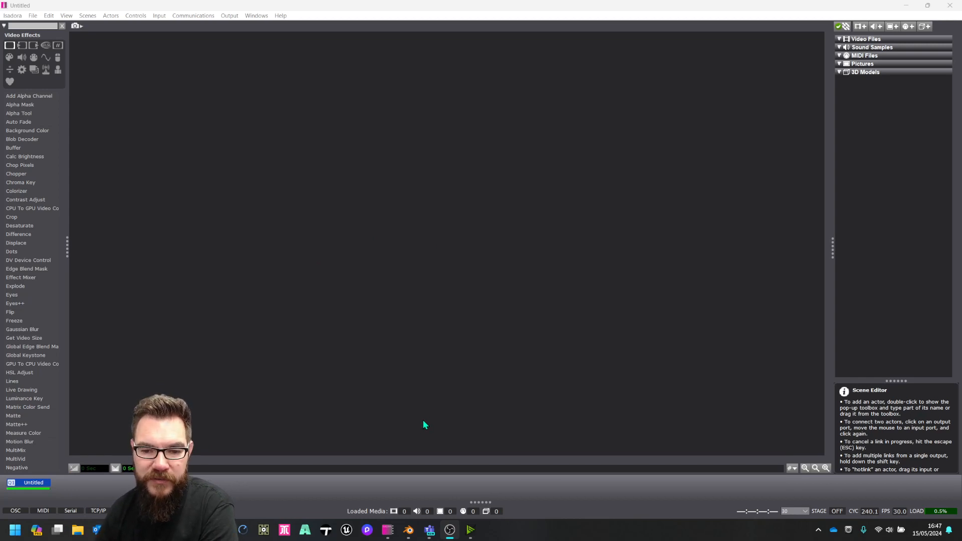
# - Switch to Blender and delete the default cube, camera and light from the scene
pyautogui.click(409, 530)
pyautogui.click(358, 337)
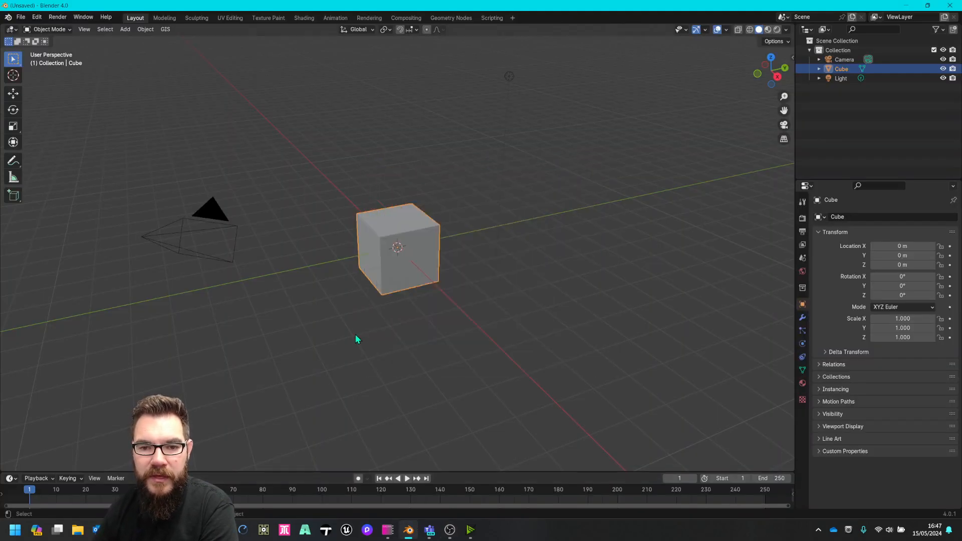
pyautogui.press('Delete')
pyautogui.click(218, 238)
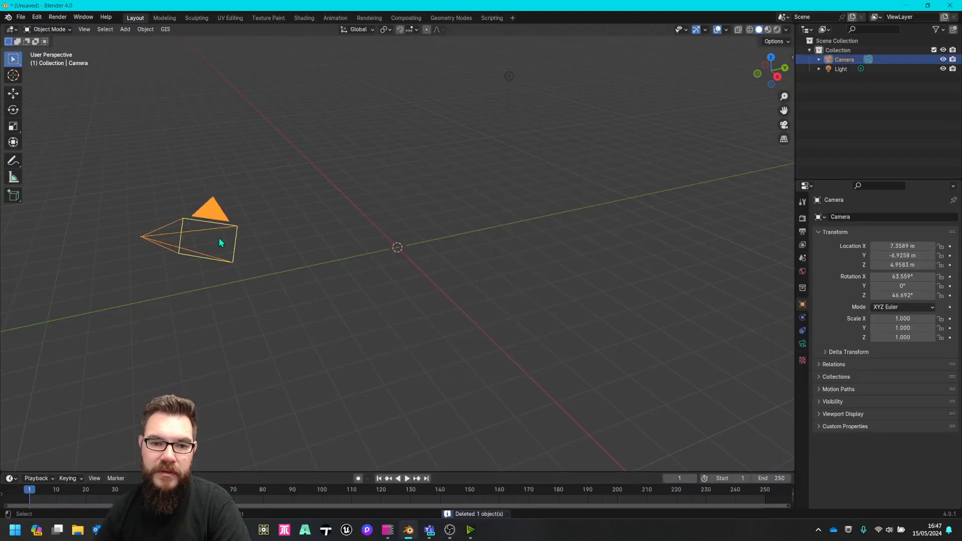
pyautogui.press('Delete')
pyautogui.click(507, 78)
pyautogui.press('Delete')
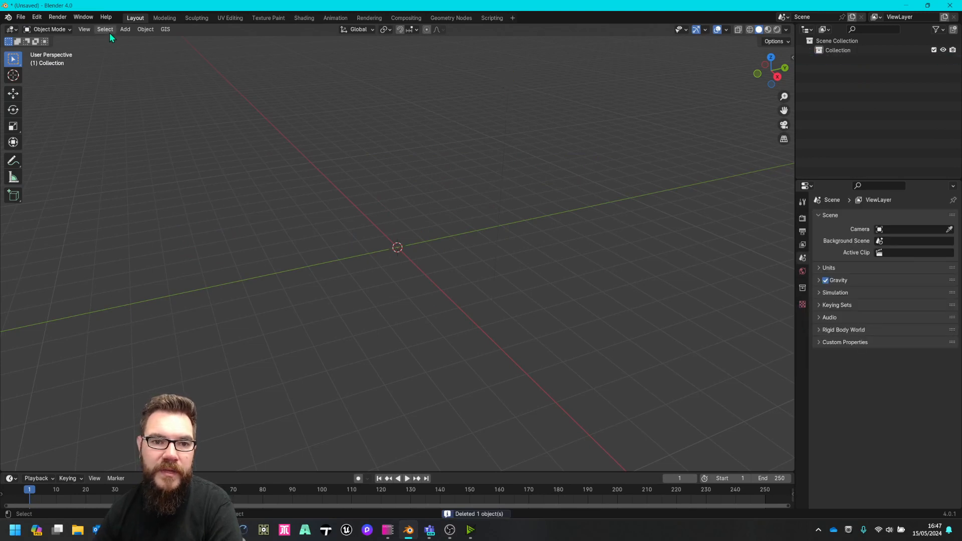
# - Add an ico sphere mesh to the empty scene and create a new material for it
pyautogui.click(125, 29)
pyautogui.moveTo(136, 49)
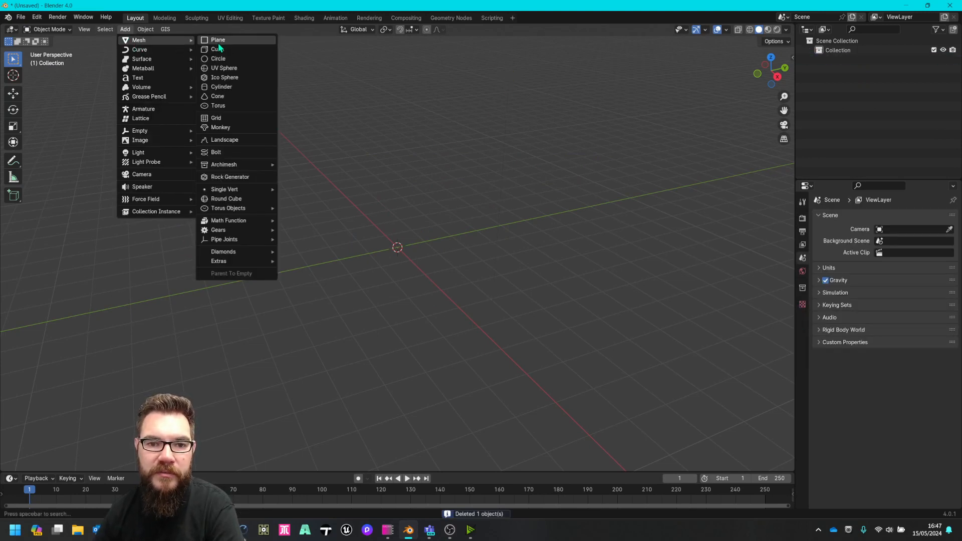
pyautogui.click(232, 80)
pyautogui.scroll(8, 419, 318)
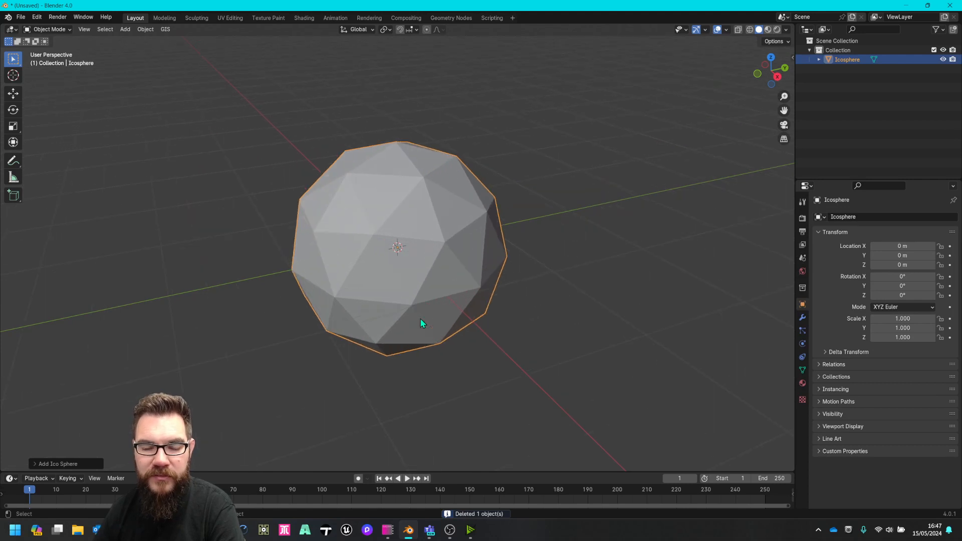
pyautogui.moveTo(405, 297); pyautogui.dragTo(423, 275)
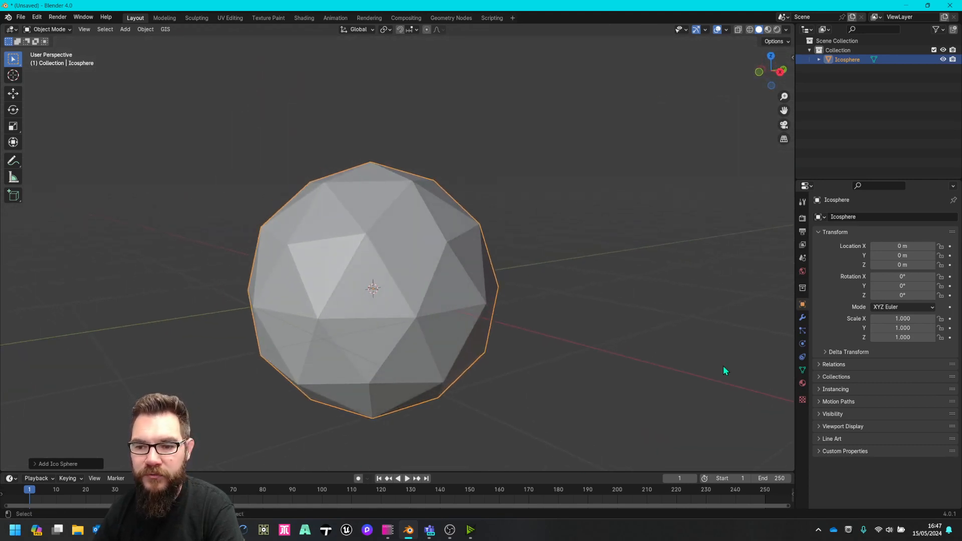
pyautogui.click(802, 384)
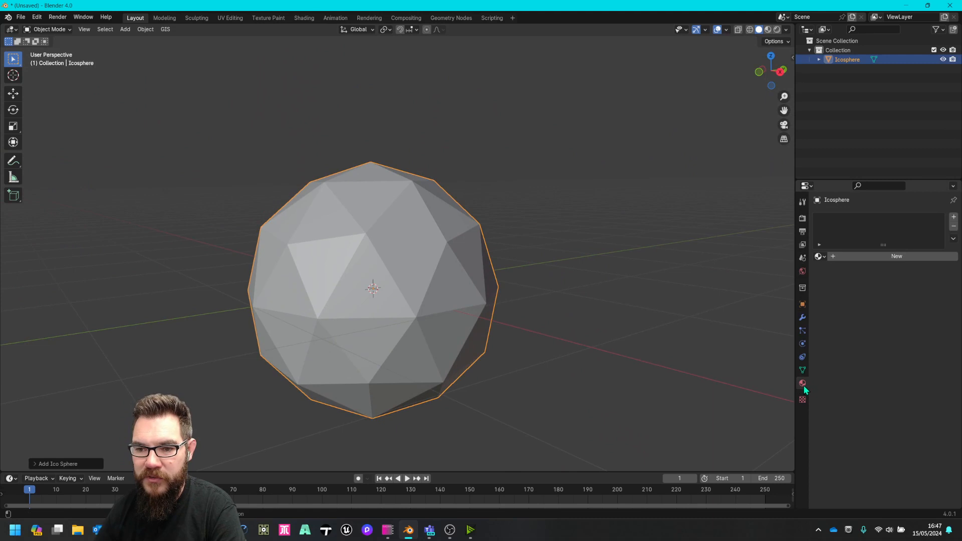
pyautogui.click(865, 257)
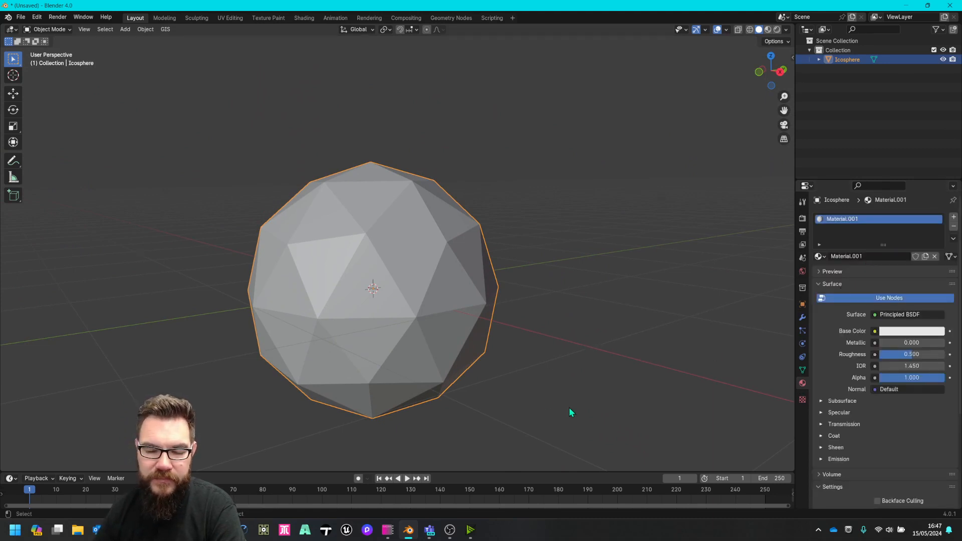
# - In File Explorer, delete the files 4.3ds, 3.3ds, 2.3ds and 1.3ds from the Desktop folder
pyautogui.press('super+e')
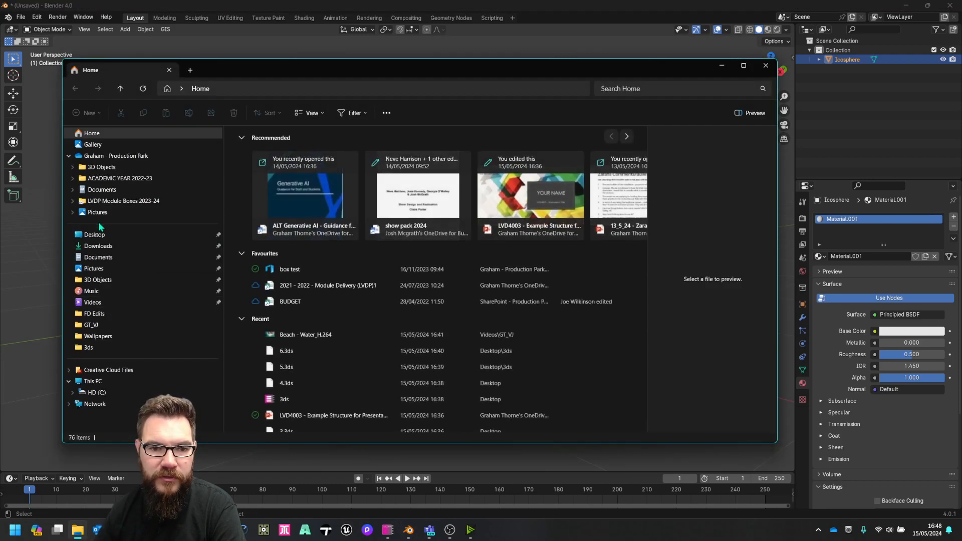
pyautogui.click(96, 233)
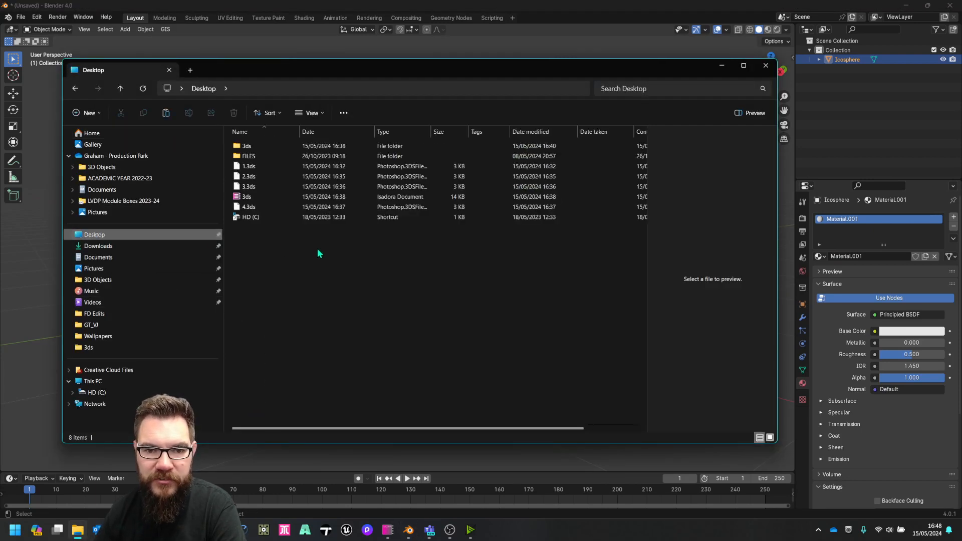
pyautogui.click(255, 207)
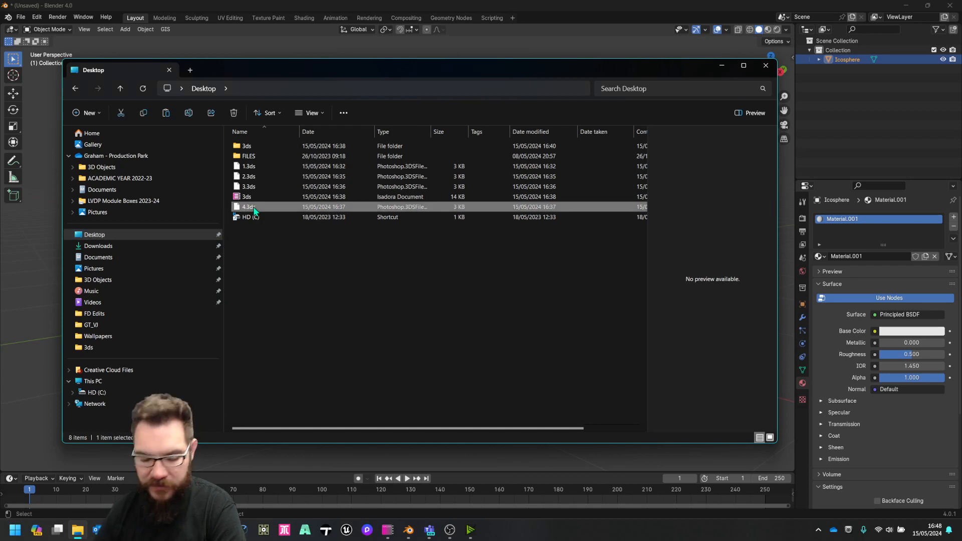
pyautogui.press('Delete')
pyautogui.click(257, 186)
pyautogui.press('Delete')
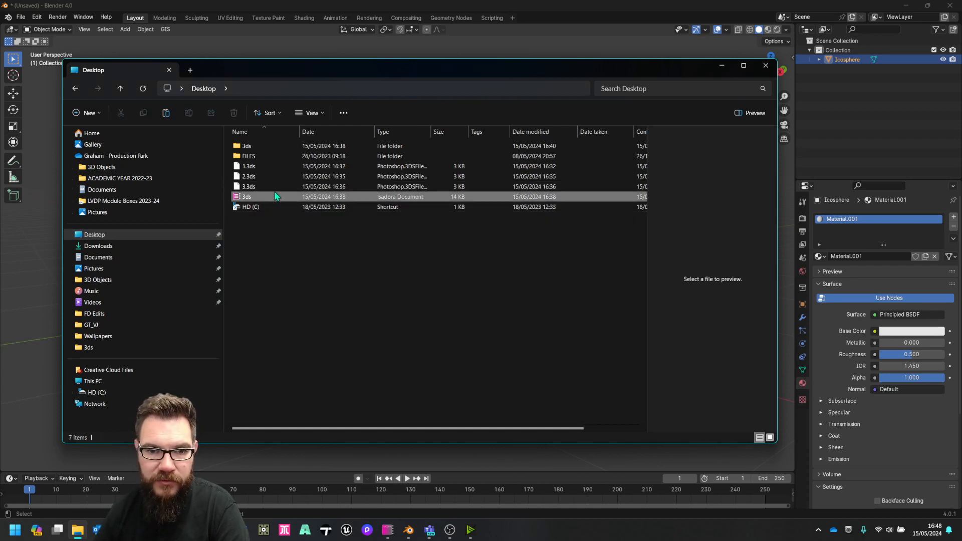
pyautogui.click(263, 176)
pyautogui.press('Delete')
pyautogui.click(261, 168)
pyautogui.press('Delete')
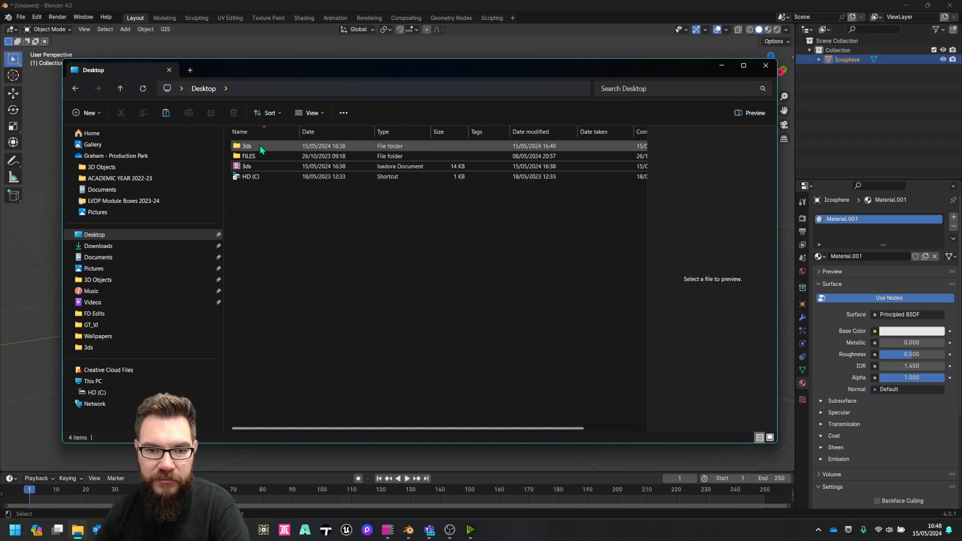
# - Clear the old files out of the desktop's 3ds folder, keeping only the pex image
pyautogui.doubleClick(260, 145)
pyautogui.moveTo(332, 231); pyautogui.dragTo(230, 128)
pyautogui.press('Delete')
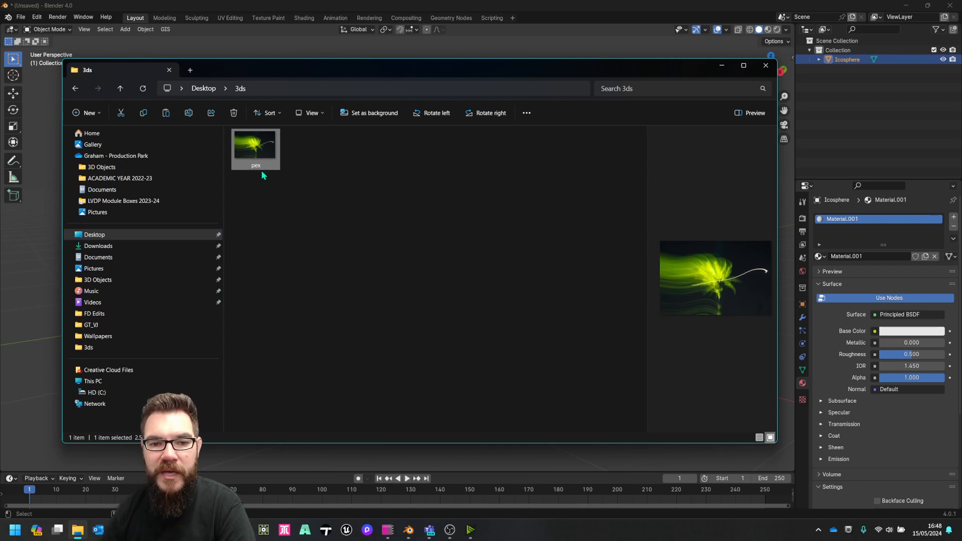
# - Rename the pex image in the 3ds folder as wed
pyautogui.moveTo(261, 174)
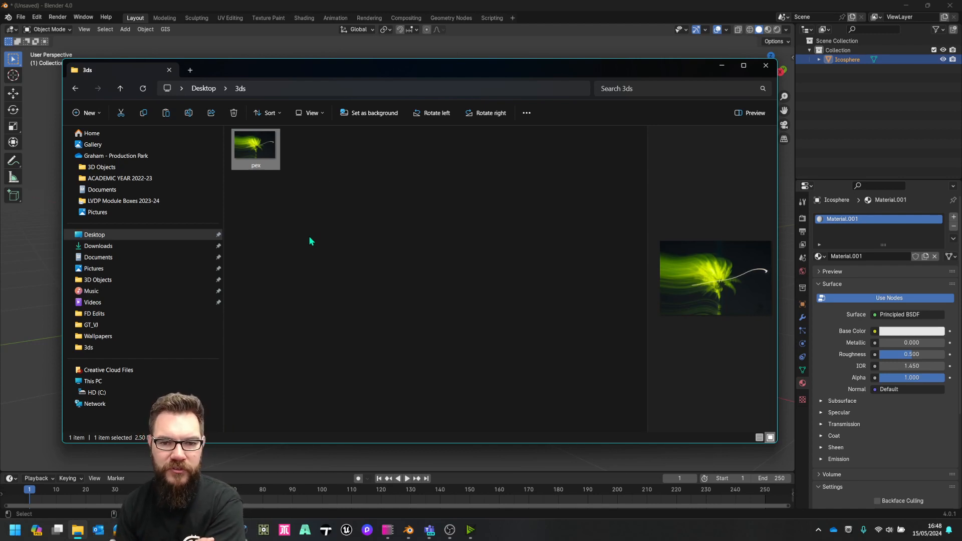
pyautogui.click(261, 168)
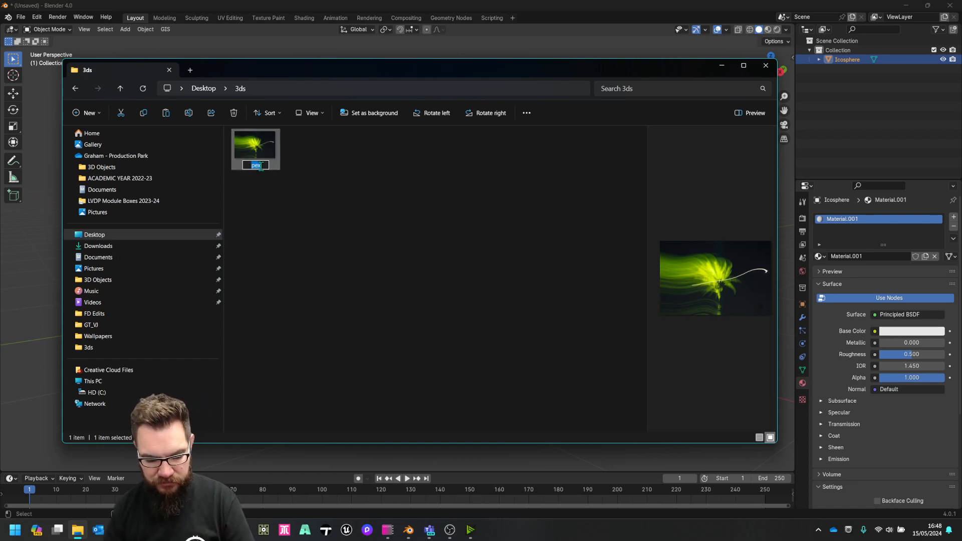
pyautogui.write('wed')
pyautogui.press('Return')
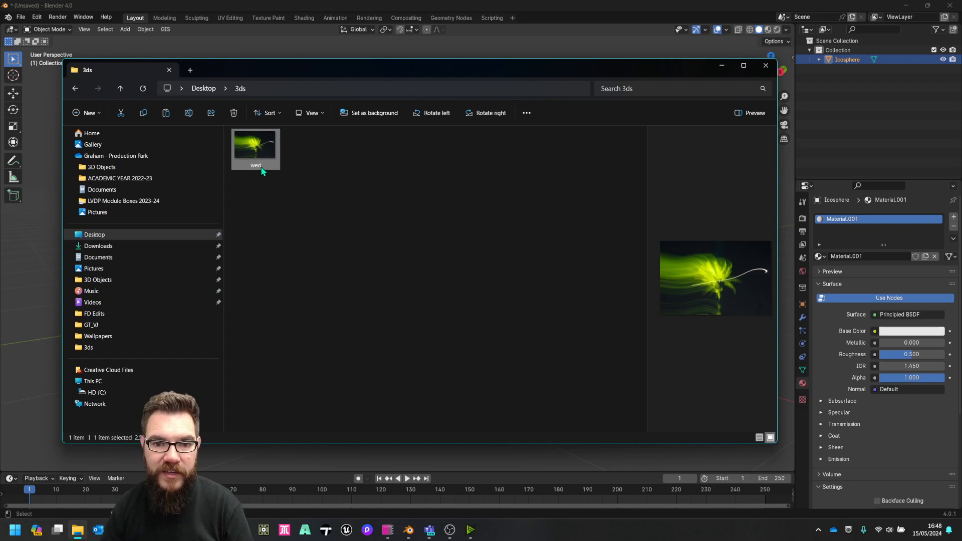
pyautogui.click(316, 247)
pyautogui.click(273, 161)
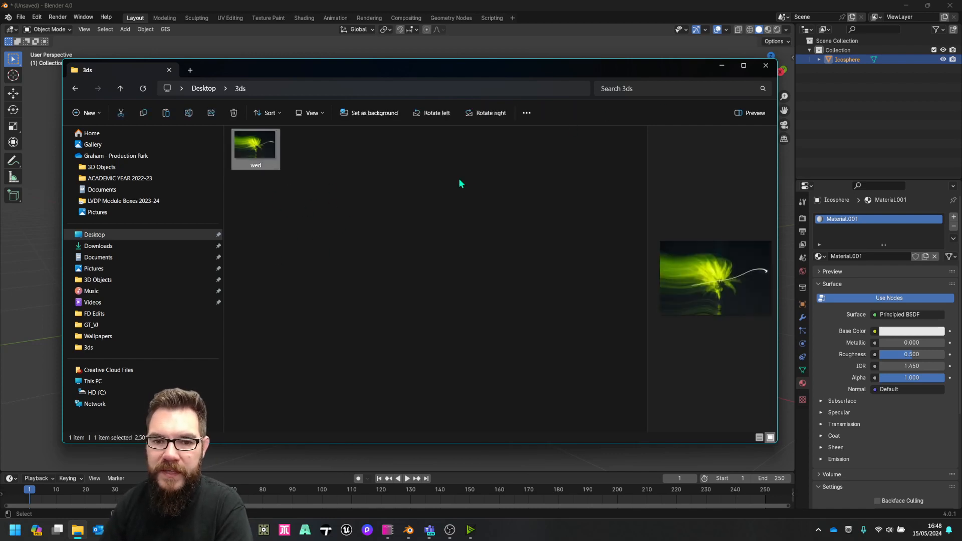
# - Return to the Desktop folder and rename the 3ds folder as wed
pyautogui.click(76, 89)
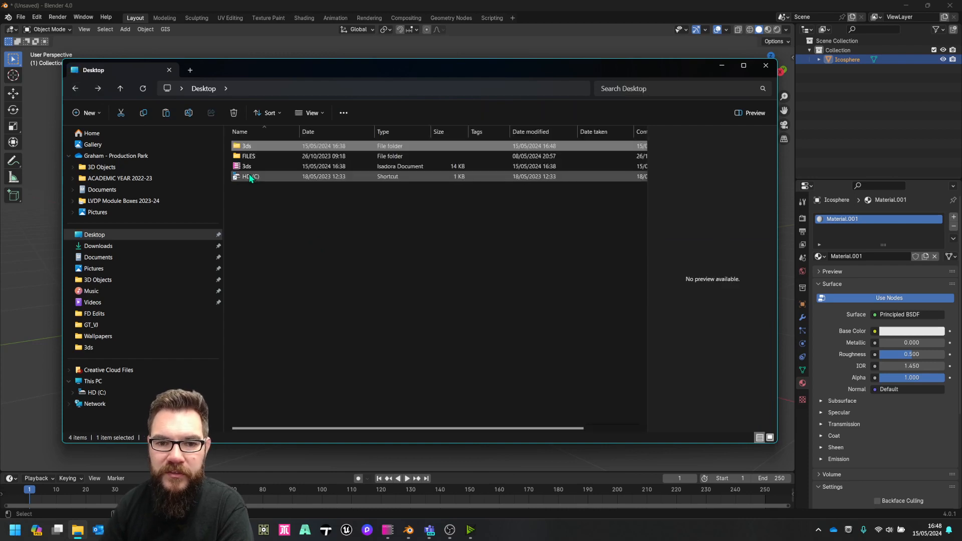
pyautogui.click(254, 144)
pyautogui.write('wed')
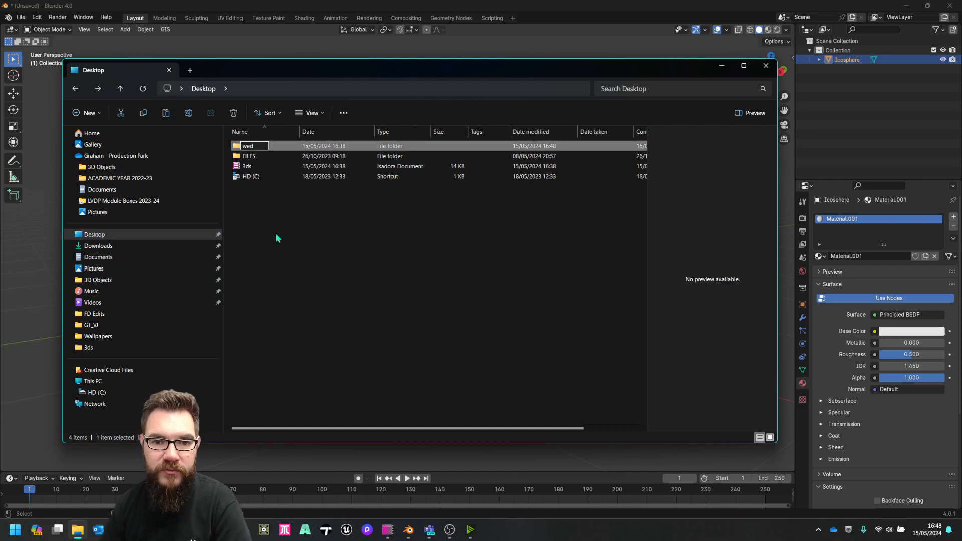
pyautogui.press('Return')
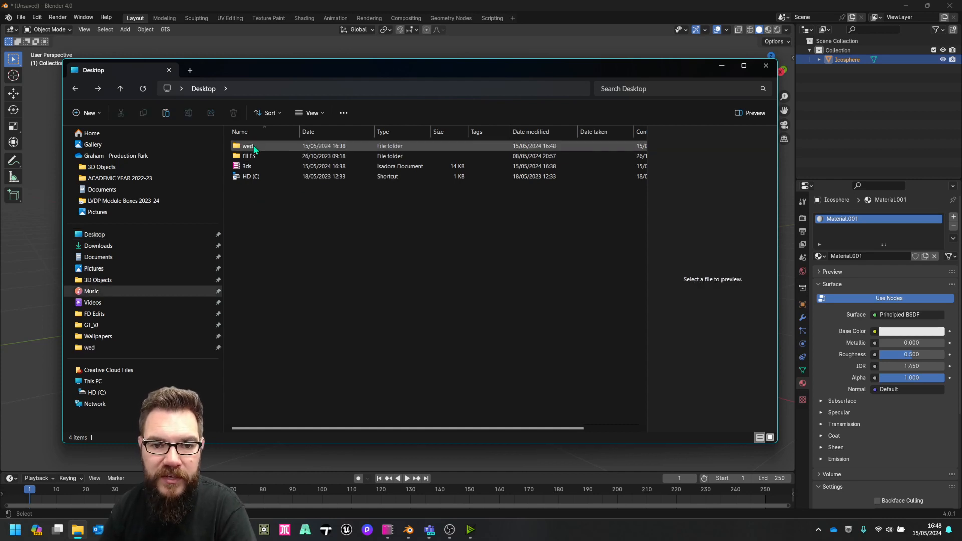
# - Check that the folder and the image inside it share the name wed, and close File Explorer
pyautogui.doubleClick(252, 146)
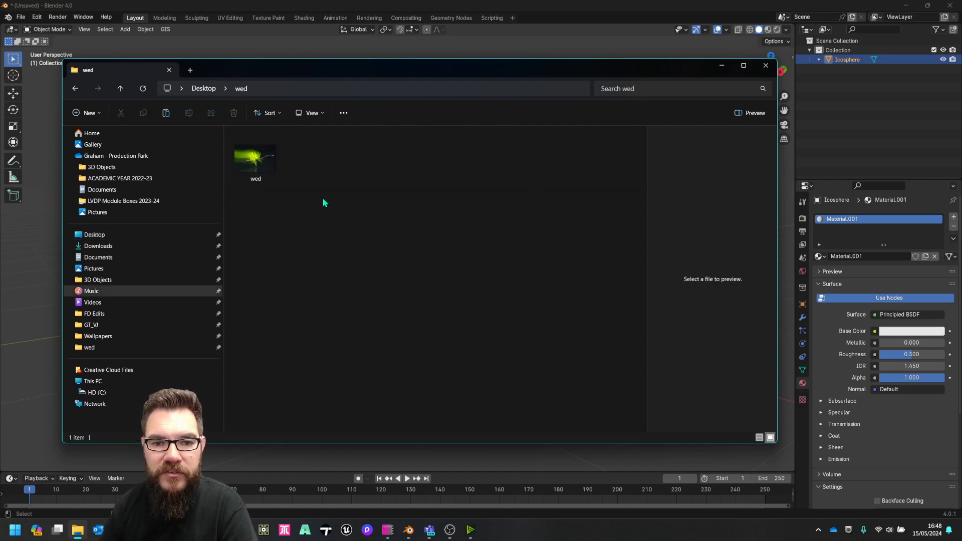
pyautogui.click(279, 173)
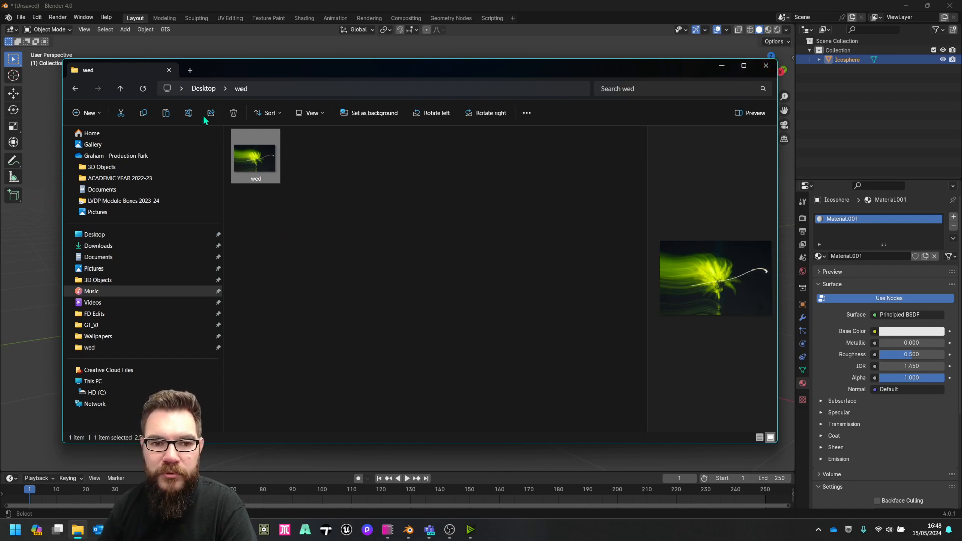
pyautogui.click(75, 88)
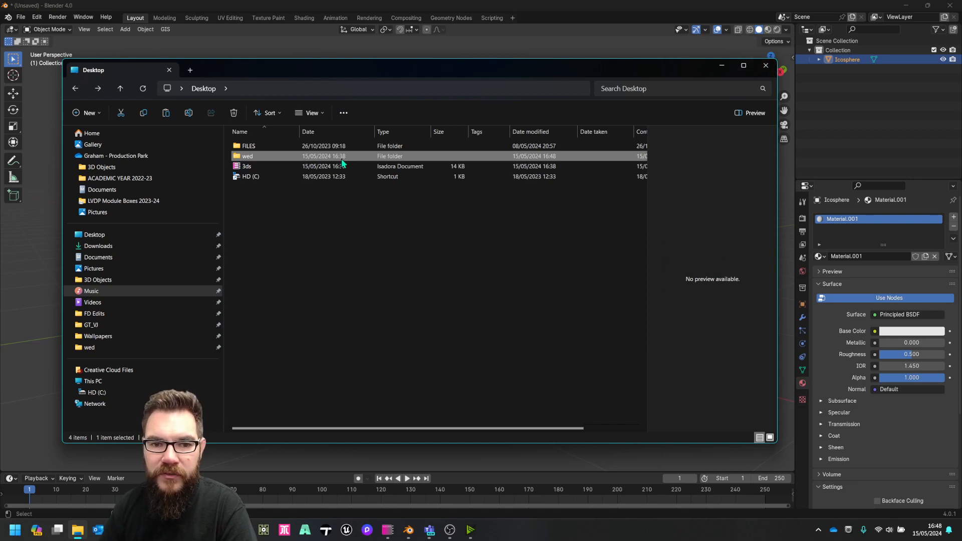
pyautogui.doubleClick(237, 156)
pyautogui.click(258, 166)
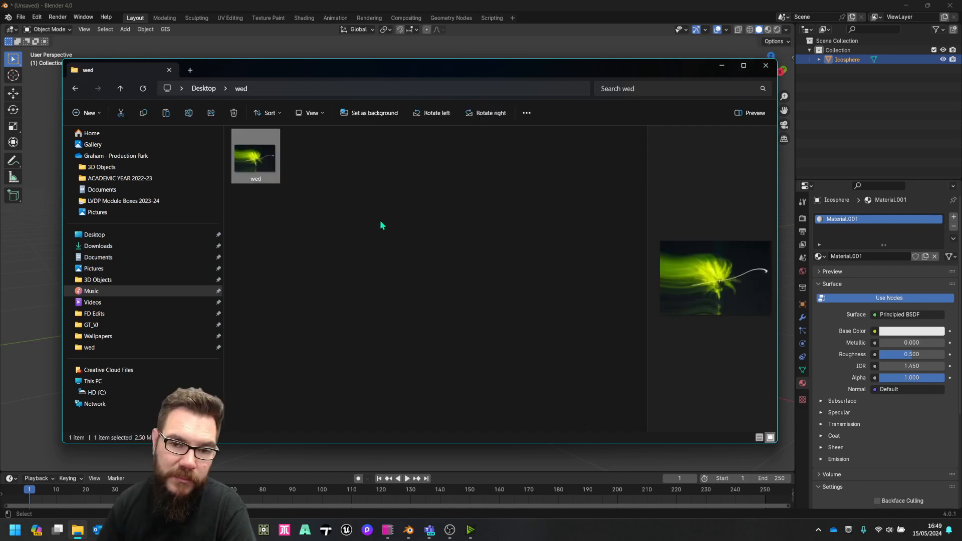
pyautogui.click(765, 71)
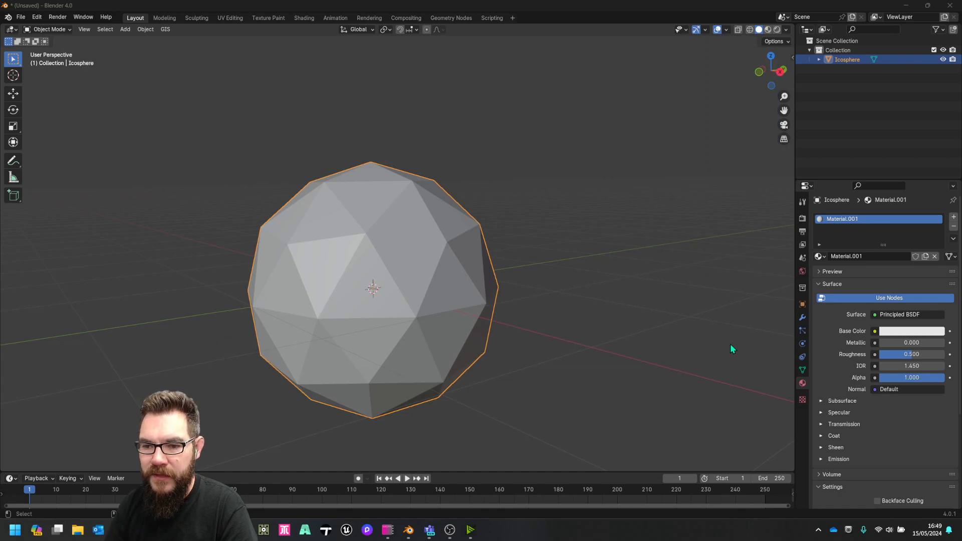
# - Load wed.jpg from the desktop's wed folder as the sphere material's base color image texture and show the viewport in Material Preview
pyautogui.click(603, 332)
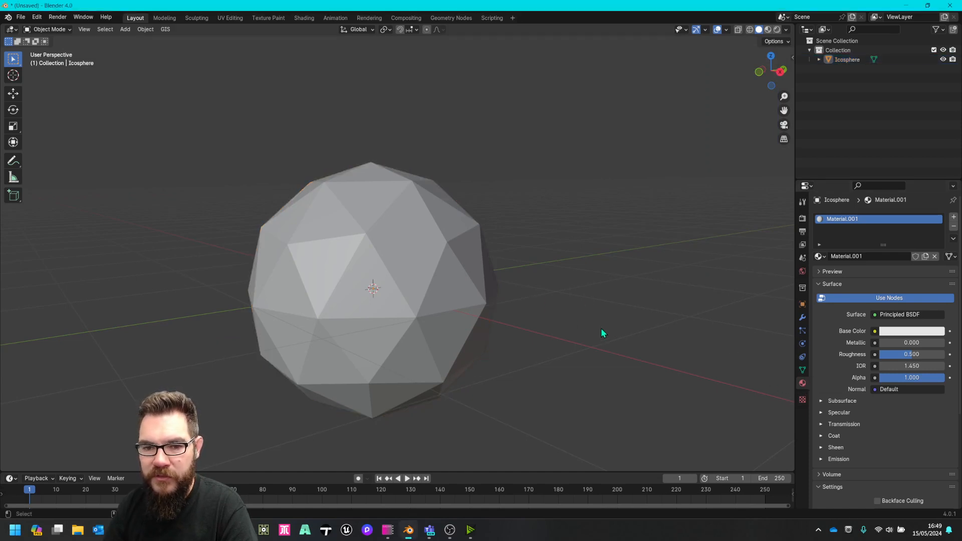
pyautogui.hotkey('ctrl', 'z')
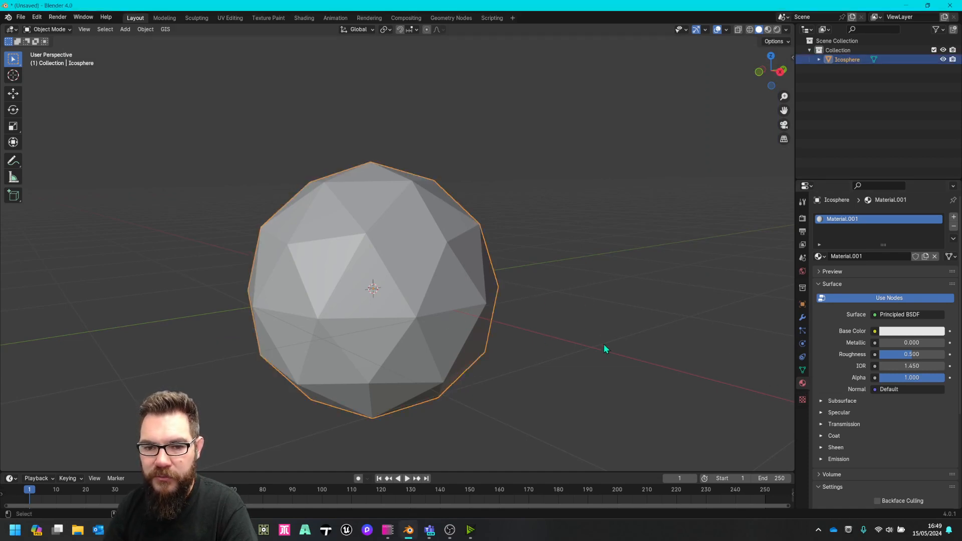
pyautogui.click(875, 331)
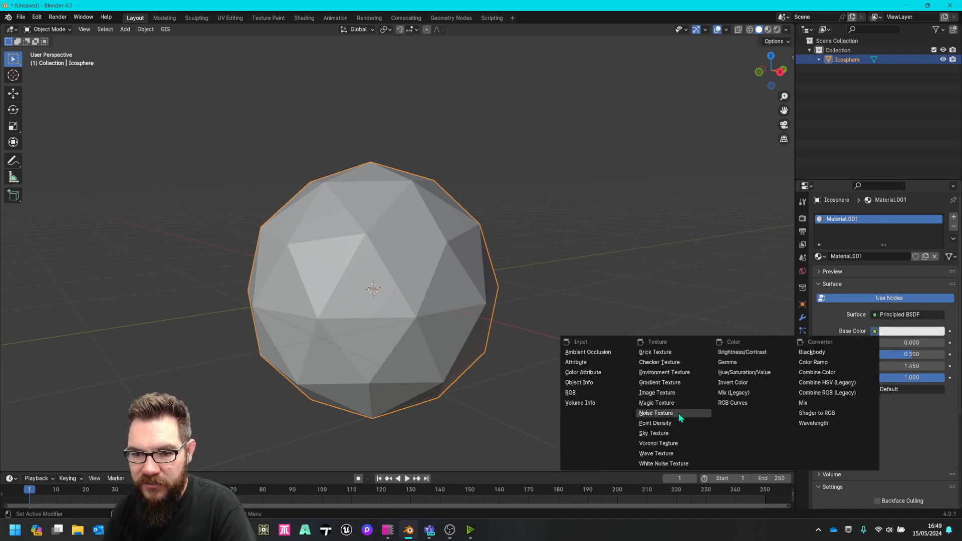
pyautogui.click(665, 393)
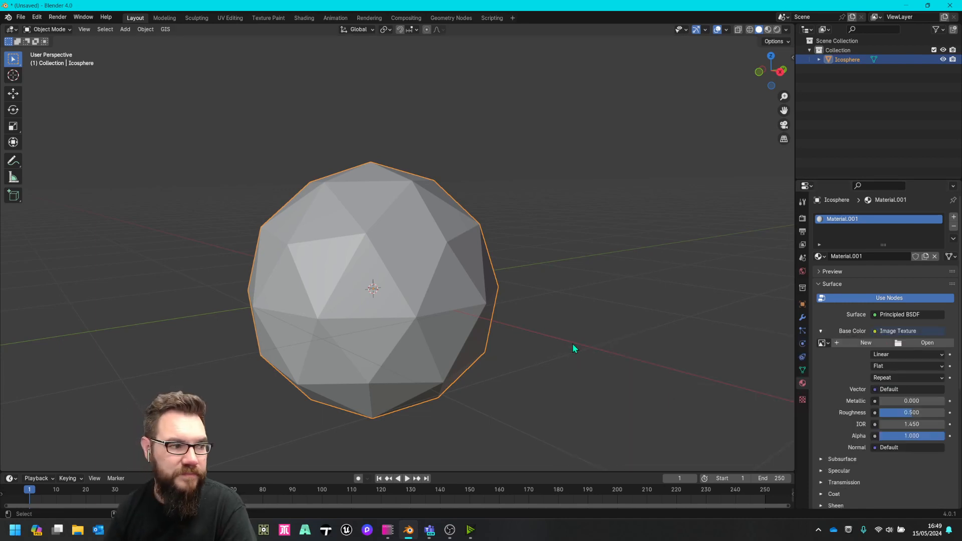
pyautogui.click(916, 347)
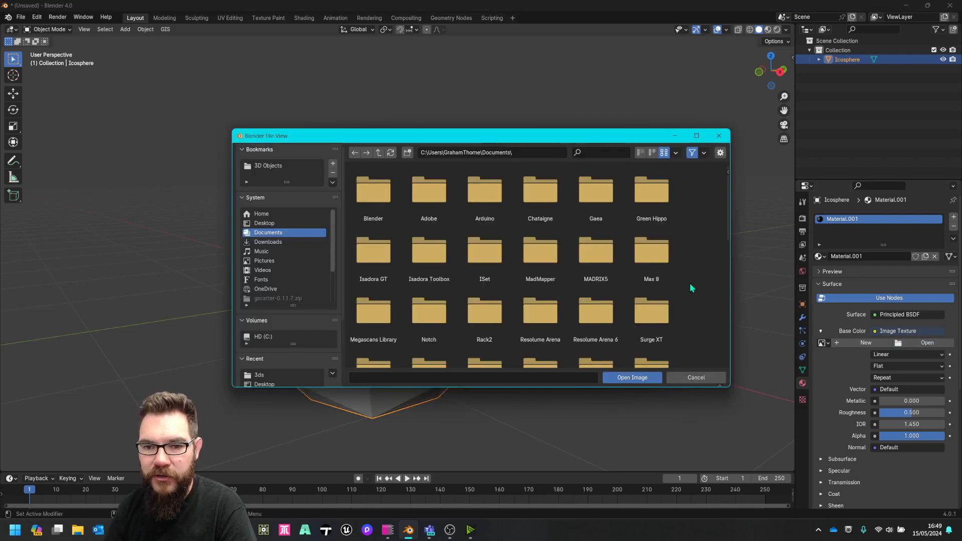
pyautogui.click(278, 224)
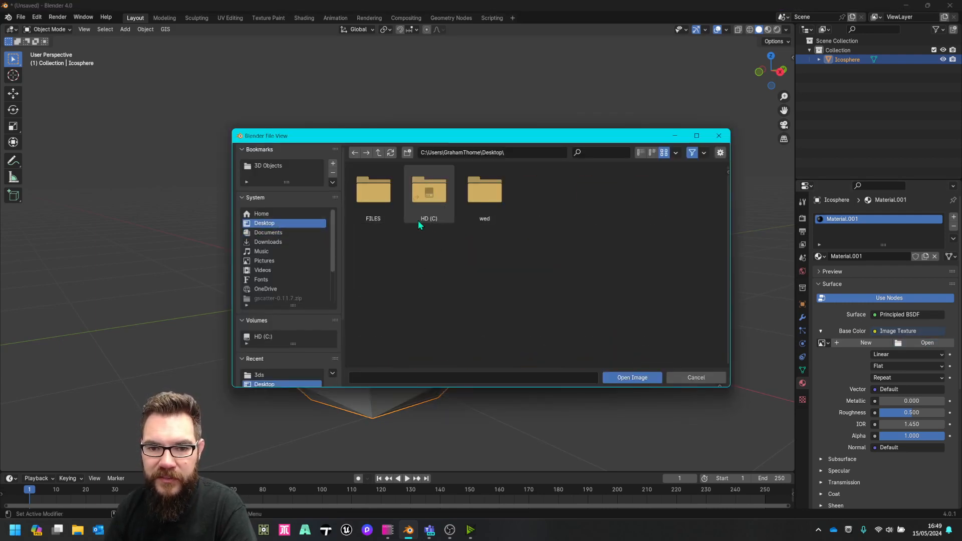
pyautogui.doubleClick(480, 200)
pyautogui.click(373, 205)
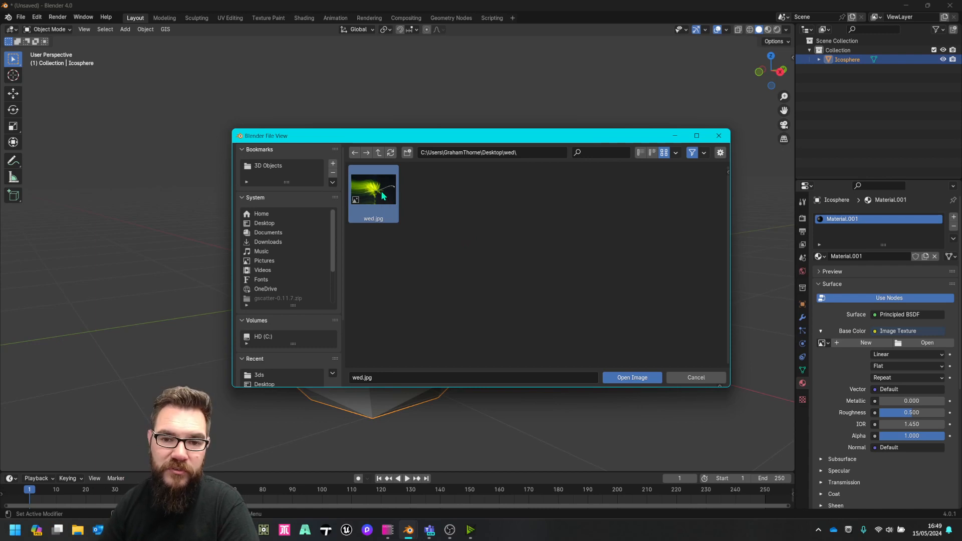
pyautogui.click(632, 378)
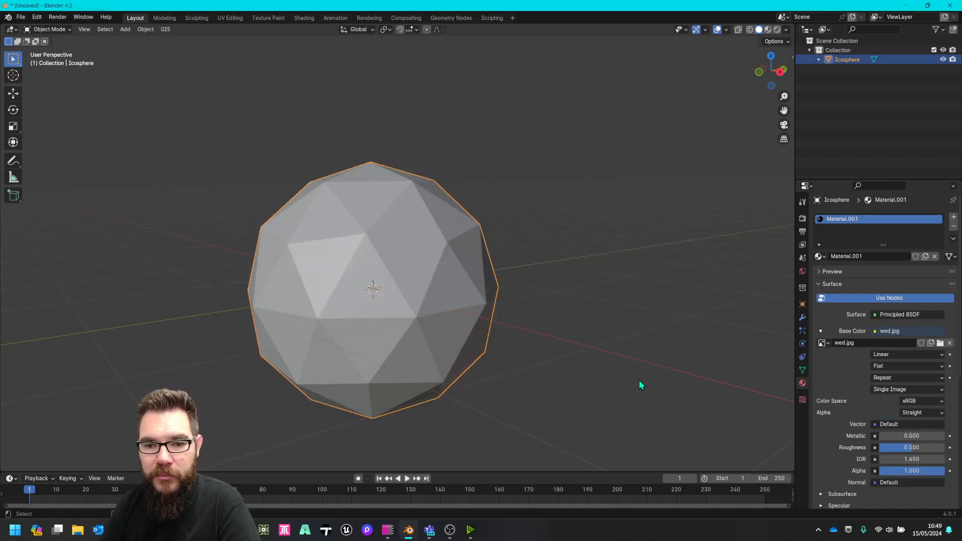
pyautogui.click(768, 31)
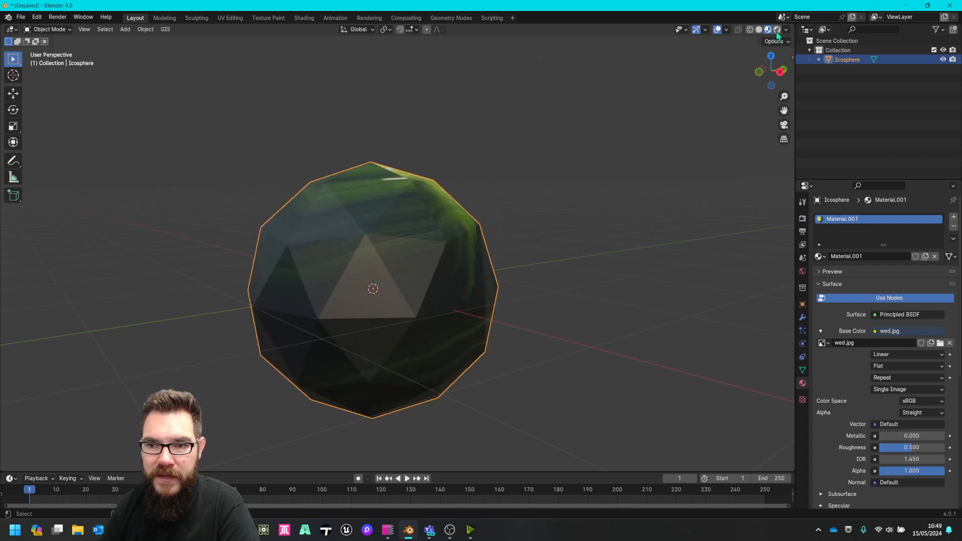
# - Compare the textured ico sphere in Rendered and Material Preview shading from different angles, ending in Material Preview
pyautogui.click(777, 31)
pyautogui.moveTo(541, 307)
pyautogui.mouseDown()
pyautogui.moveTo(481, 316)
pyautogui.moveTo(471, 304)
pyautogui.moveTo(551, 336)
pyautogui.moveTo(521, 344)
pyautogui.moveTo(518, 313)
pyautogui.mouseUp()
pyautogui.click(768, 30)
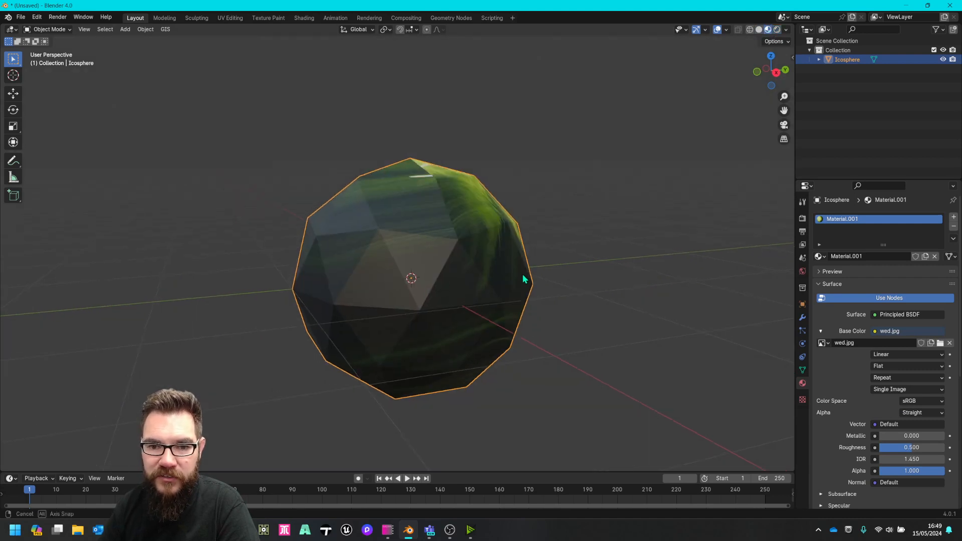
pyautogui.moveTo(522, 273)
pyautogui.mouseDown()
pyautogui.moveTo(441, 296)
pyautogui.moveTo(412, 281)
pyautogui.moveTo(502, 359)
pyautogui.moveTo(491, 356)
pyautogui.moveTo(457, 270)
pyautogui.moveTo(494, 281)
pyautogui.moveTo(504, 272)
pyautogui.mouseUp()
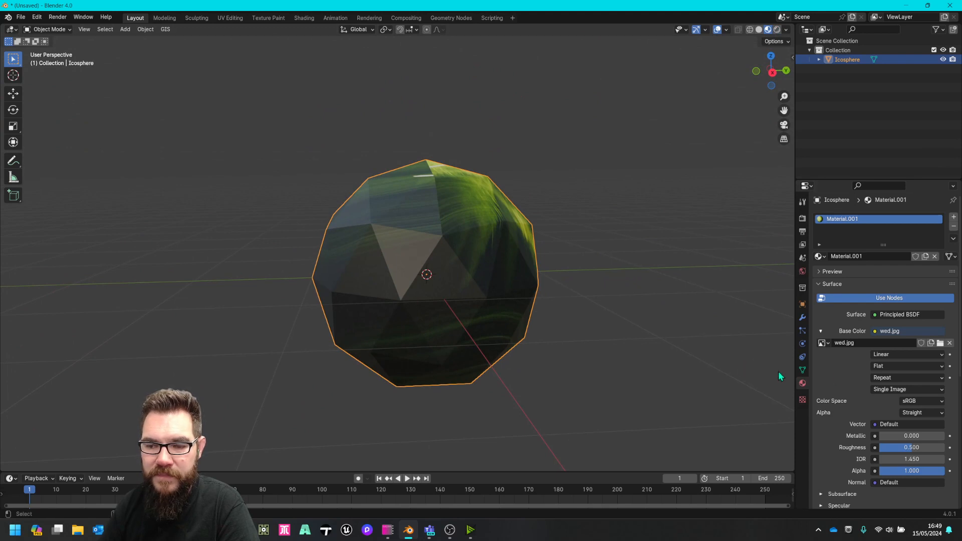
# - Select the Icosphere and start a 3D Studio (.3ds) export into the desktop's wed folder
pyautogui.click(579, 213)
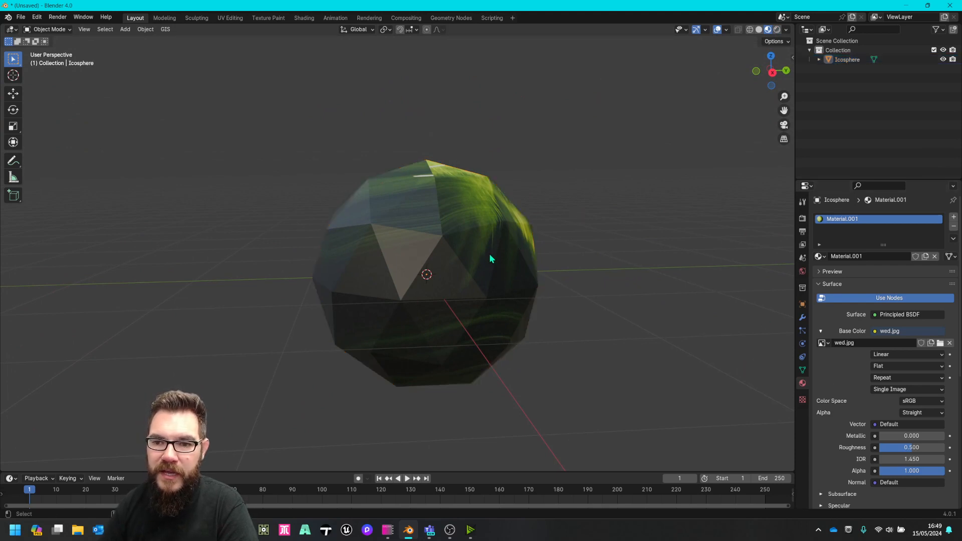
pyautogui.click(846, 61)
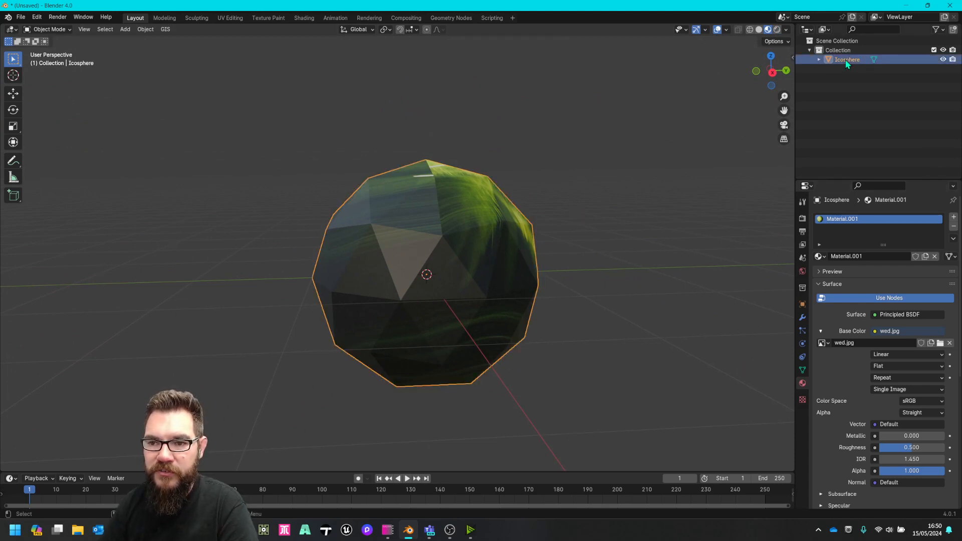
pyautogui.click(21, 18)
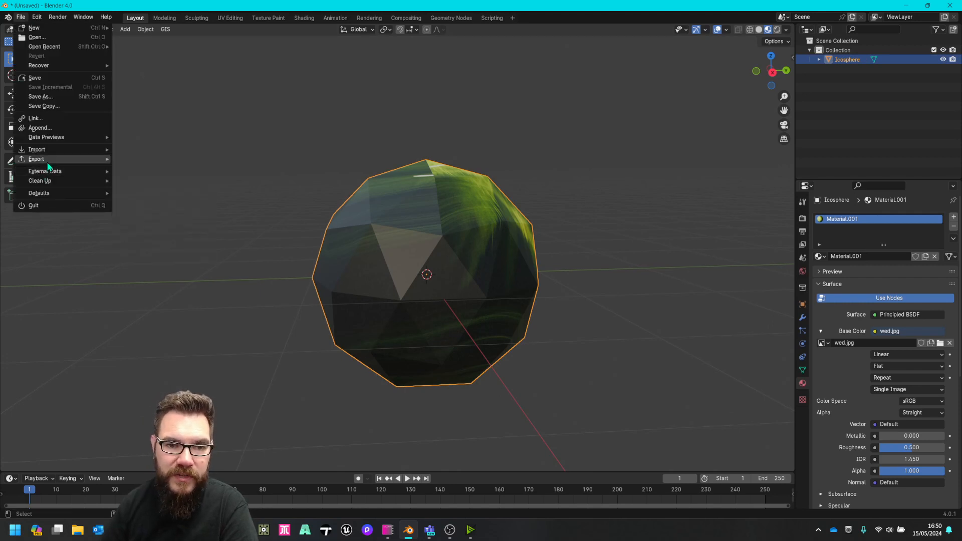
pyautogui.moveTo(48, 161)
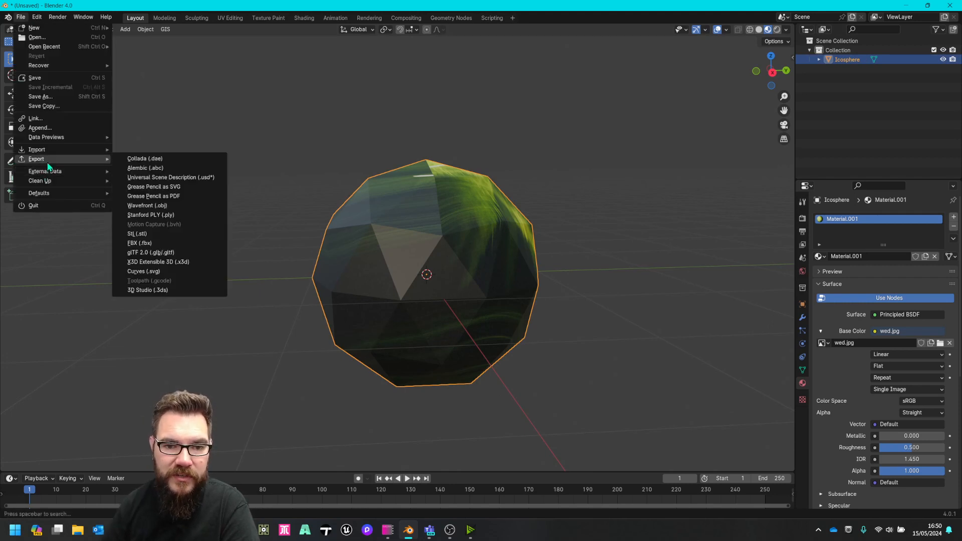
pyautogui.click(164, 294)
pyautogui.click(269, 224)
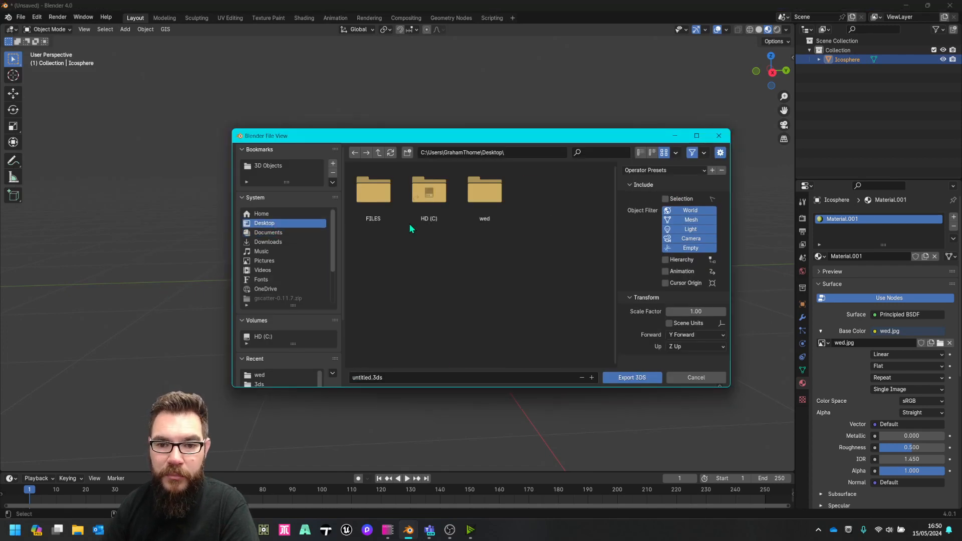
pyautogui.doubleClick(489, 201)
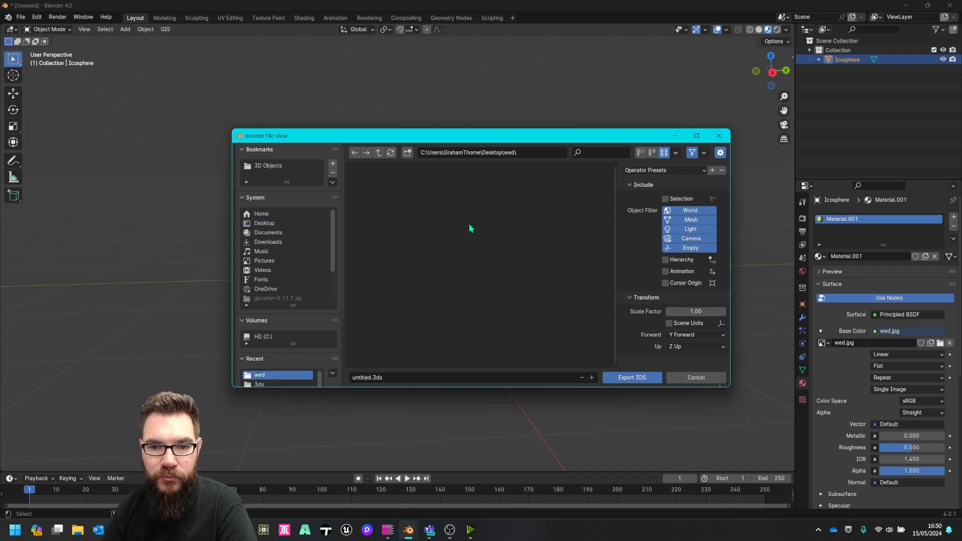
# - Name the export file wed.3ds and export the model
pyautogui.click(371, 381)
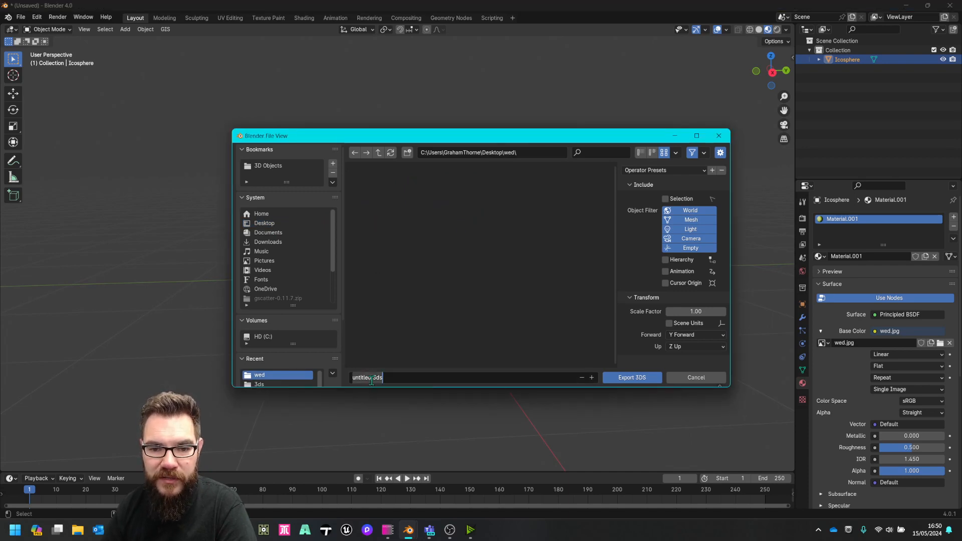
pyautogui.press('BackSpace')
pyautogui.press('BackSpace')
pyautogui.press('BackSpace')
pyautogui.press('BackSpace')
pyautogui.press('BackSpace')
pyautogui.press('BackSpace')
pyautogui.press('BackSpace')
pyautogui.press('BackSpace')
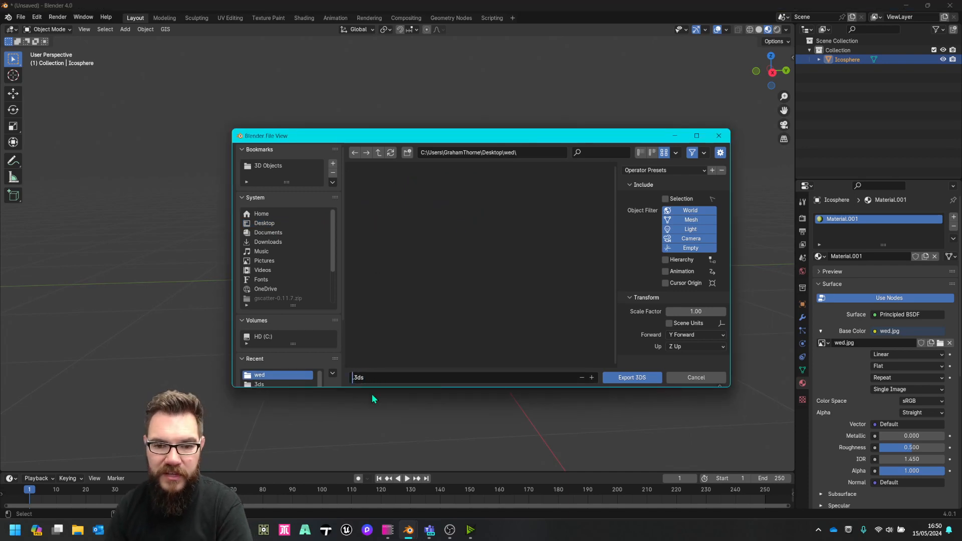
pyautogui.write('wed')
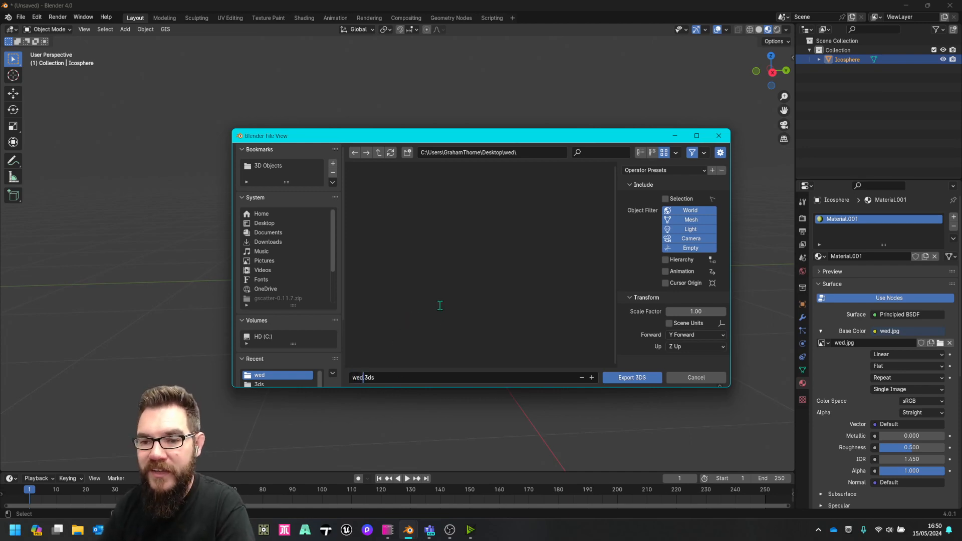
pyautogui.click(627, 378)
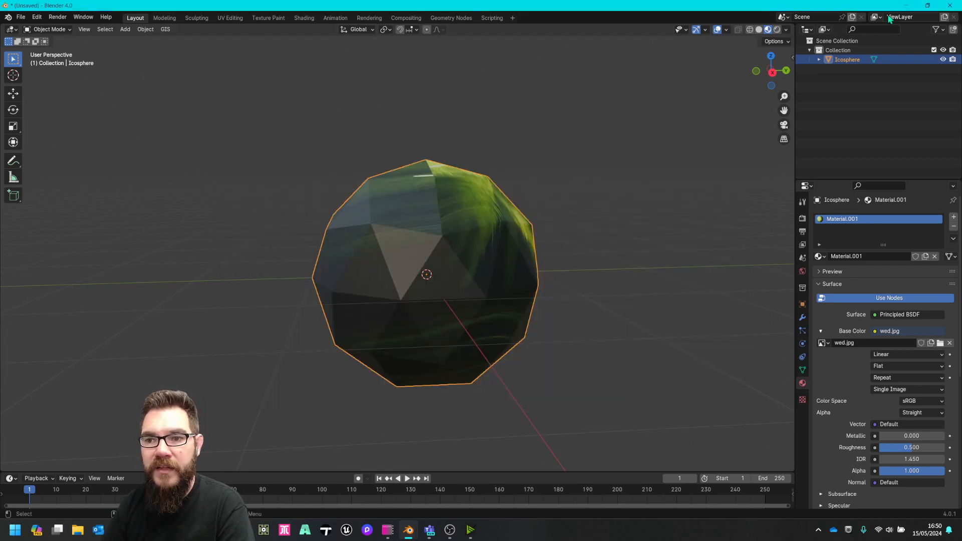
# - Switch to Isadora and import wed.3ds from the desktop's wed folder as media
pyautogui.click(905, 6)
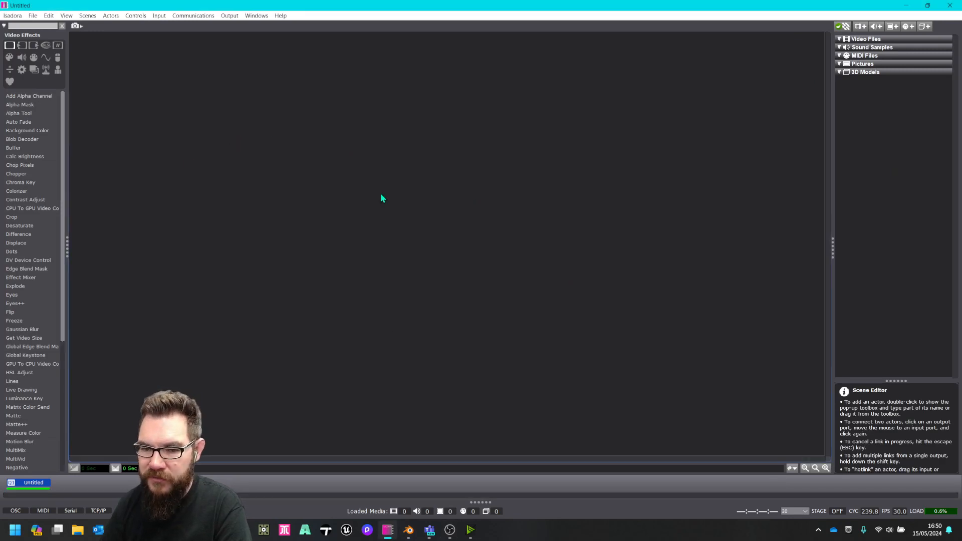
pyautogui.click(33, 15)
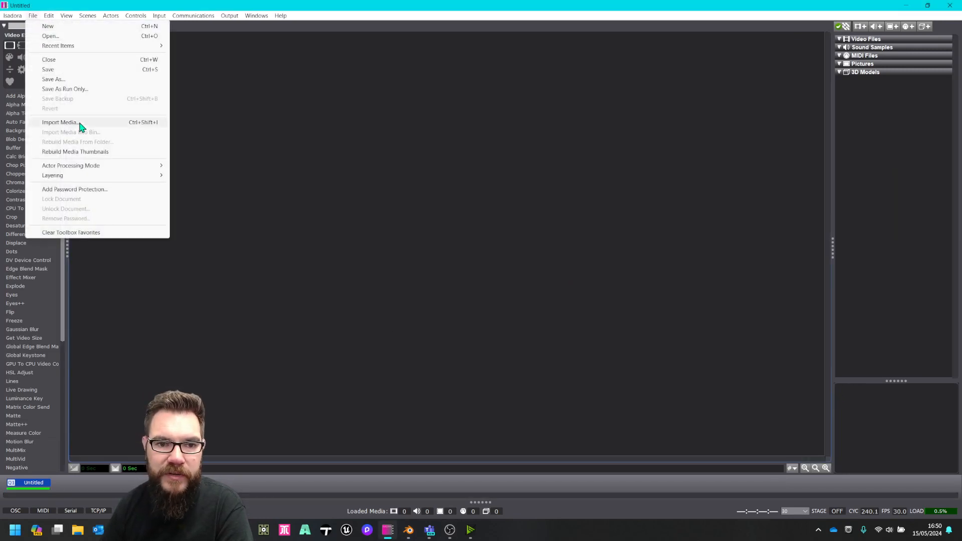
pyautogui.click(78, 125)
pyautogui.click(69, 183)
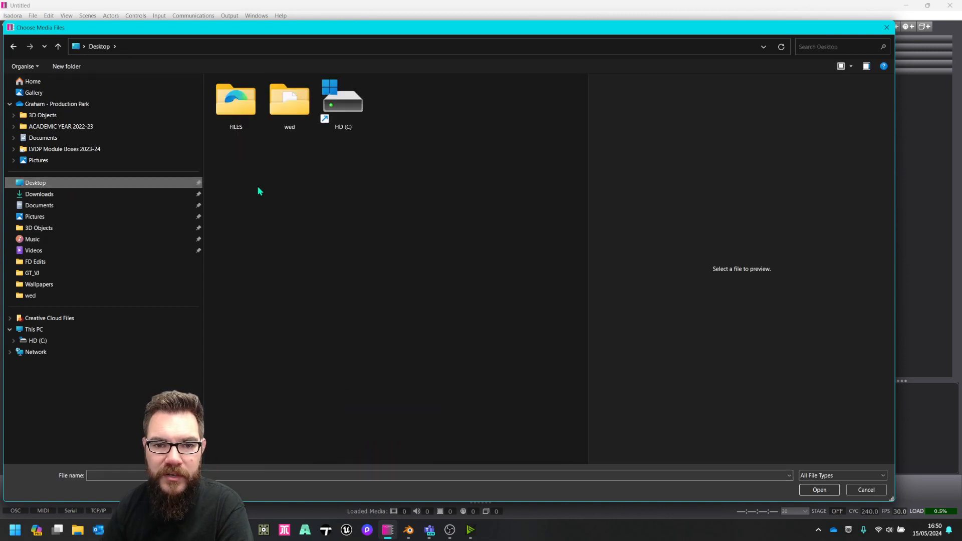
pyautogui.doubleClick(295, 110)
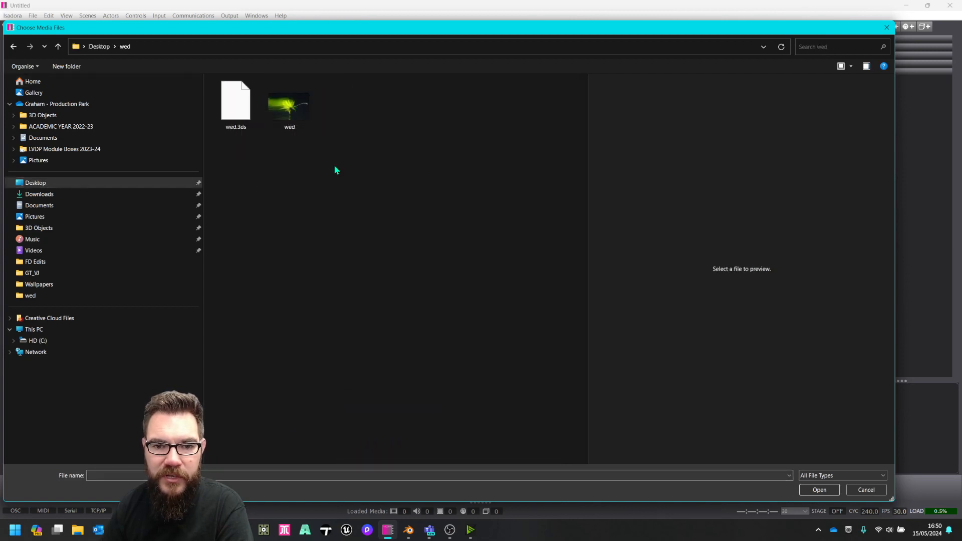
pyautogui.click(235, 102)
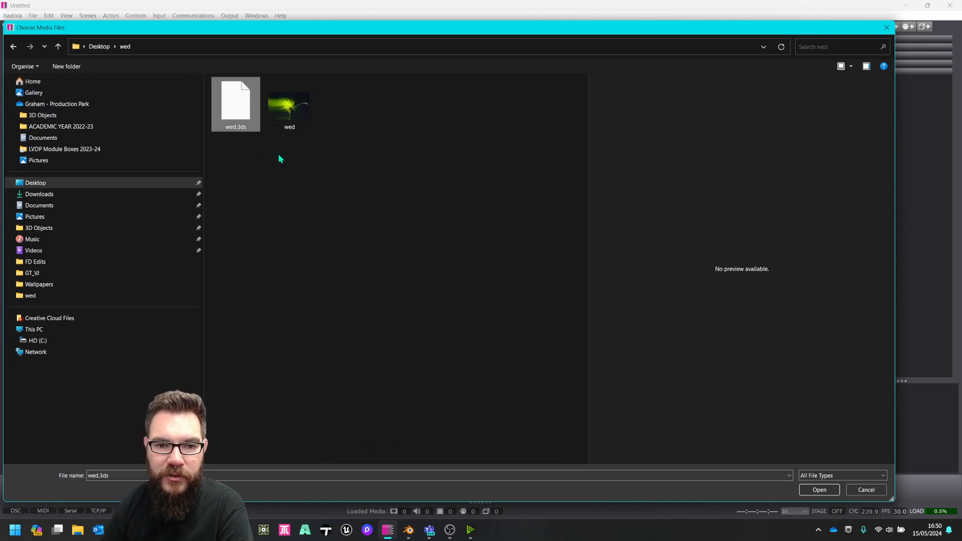
pyautogui.click(817, 490)
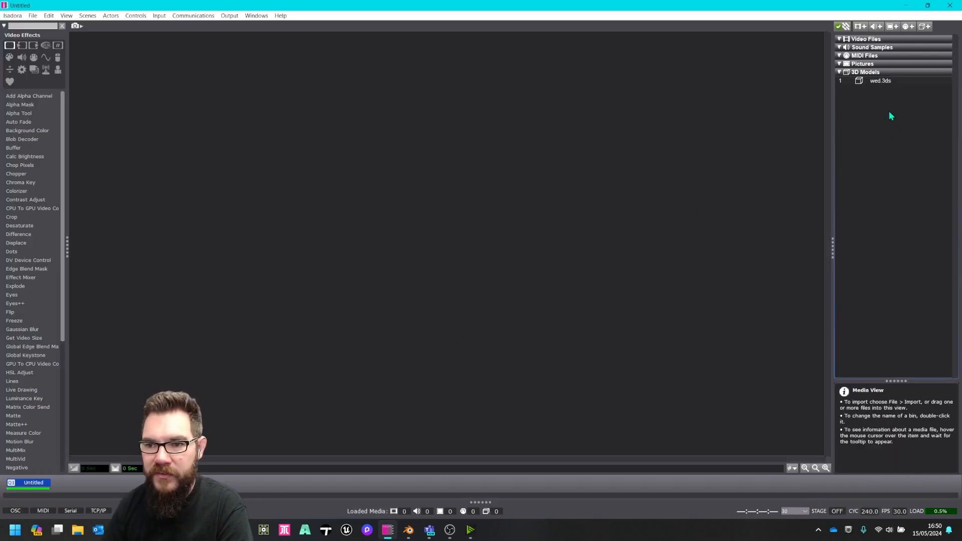
# - Place the wed.3ds model in the scene as a 3D Player actor and show the stage preview
pyautogui.click(882, 80)
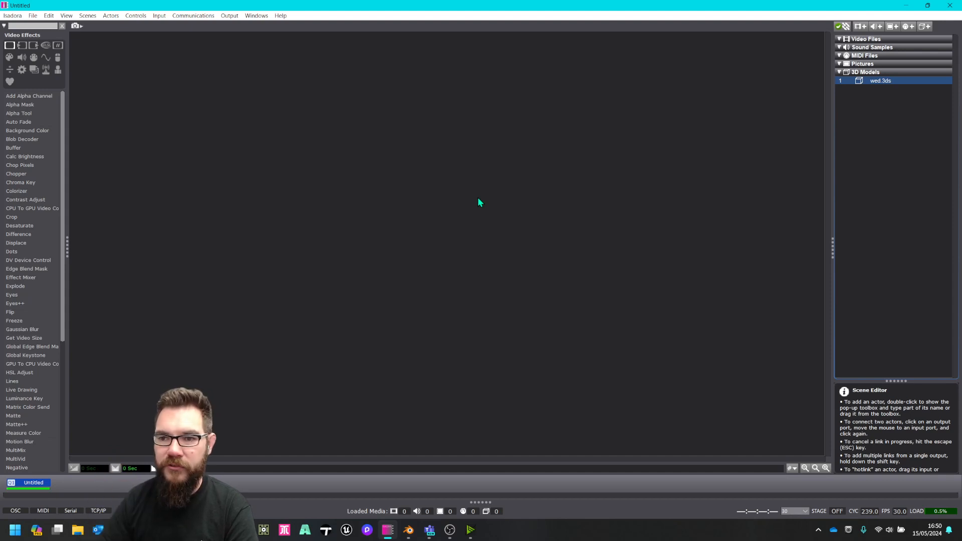
pyautogui.moveTo(891, 83); pyautogui.dragTo(623, 92)
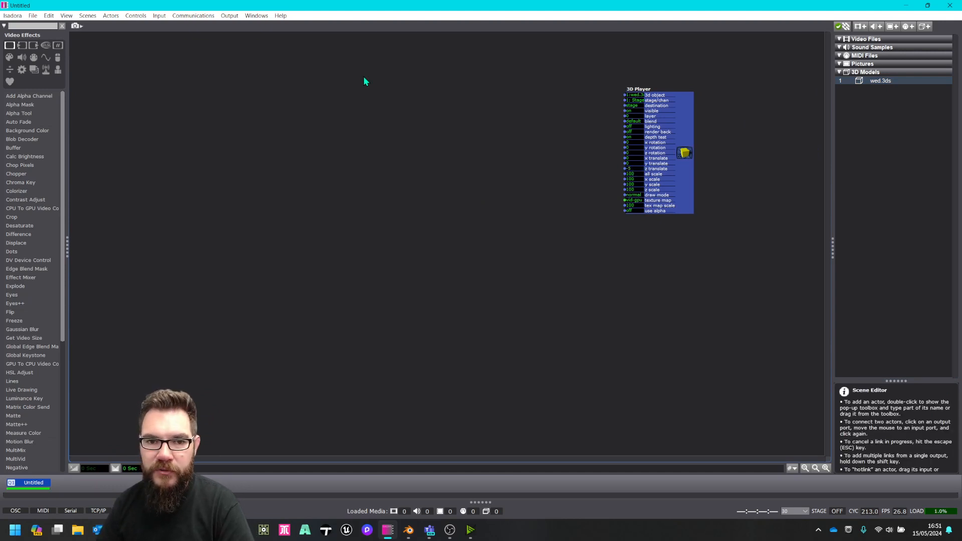
pyautogui.click(233, 16)
pyautogui.click(256, 36)
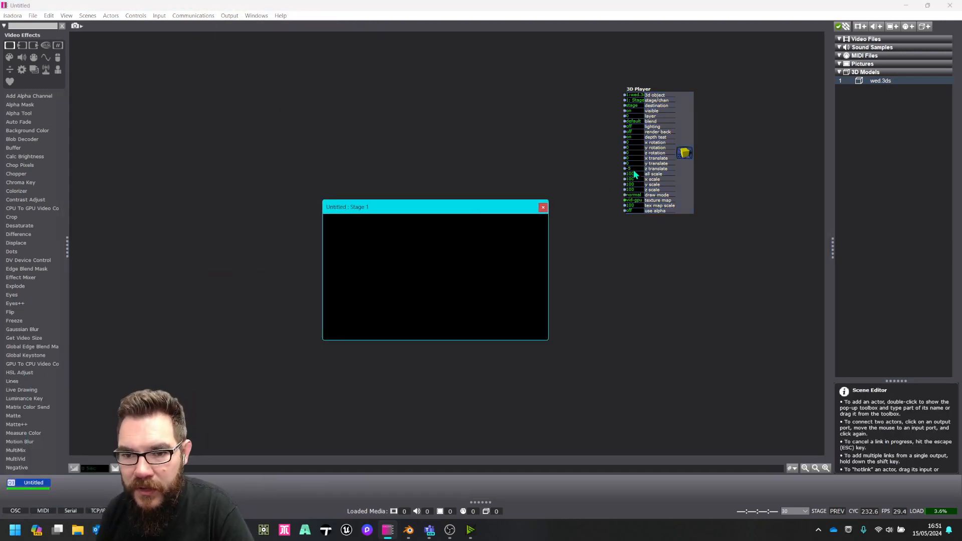
# - Set the 3D Player's z translate to -4.3 and arrange the stage preview and the actor side by side
pyautogui.moveTo(634, 169); pyautogui.dragTo(633, 163)
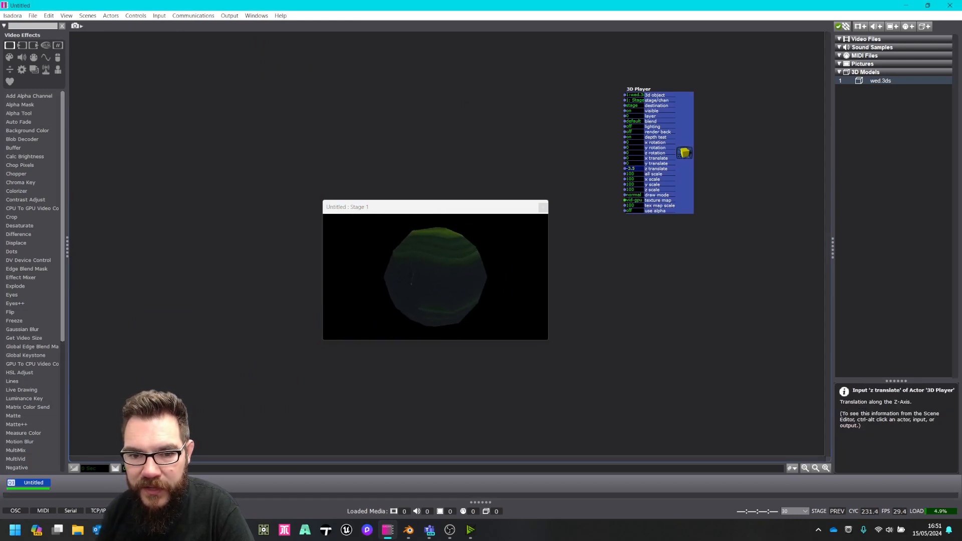
pyautogui.moveTo(451, 207); pyautogui.dragTo(451, 195)
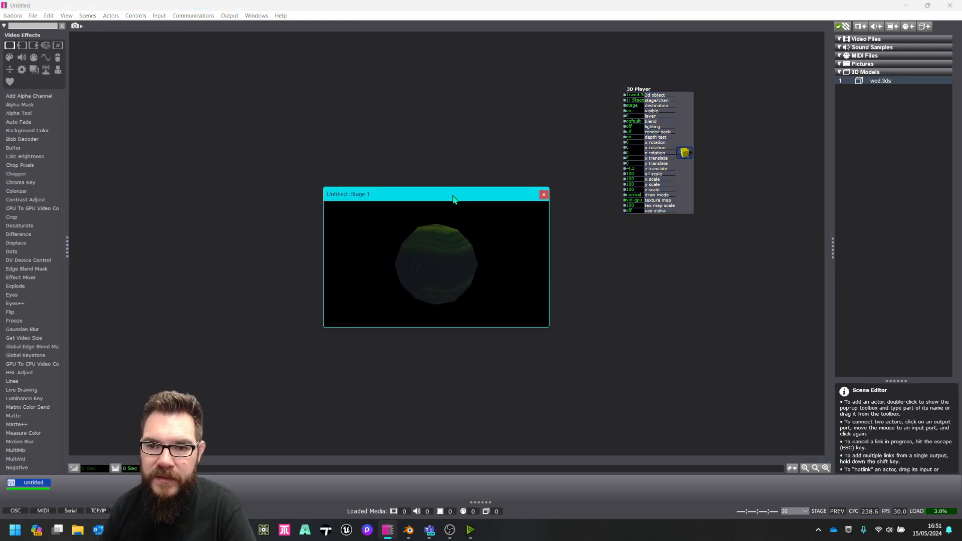
pyautogui.click(826, 468)
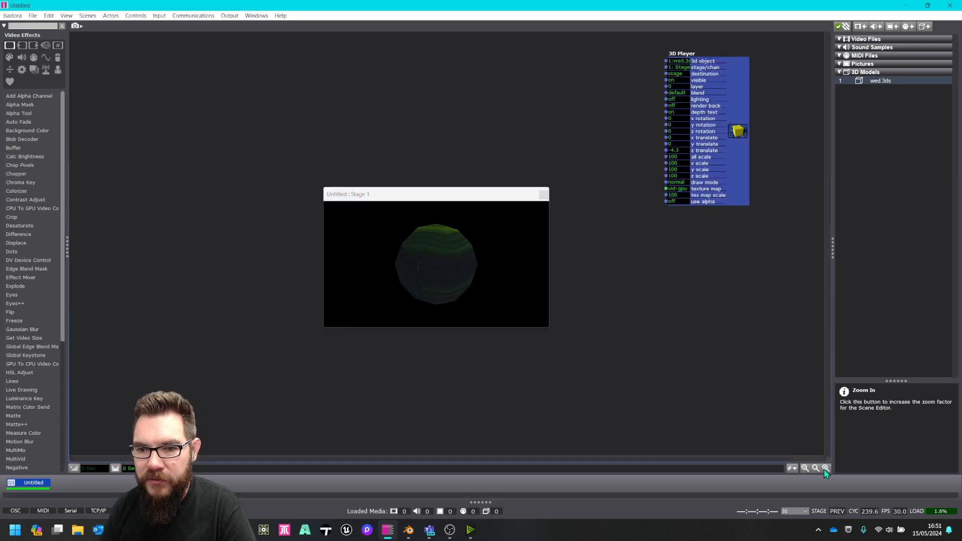
pyautogui.moveTo(772, 152); pyautogui.dragTo(732, 317)
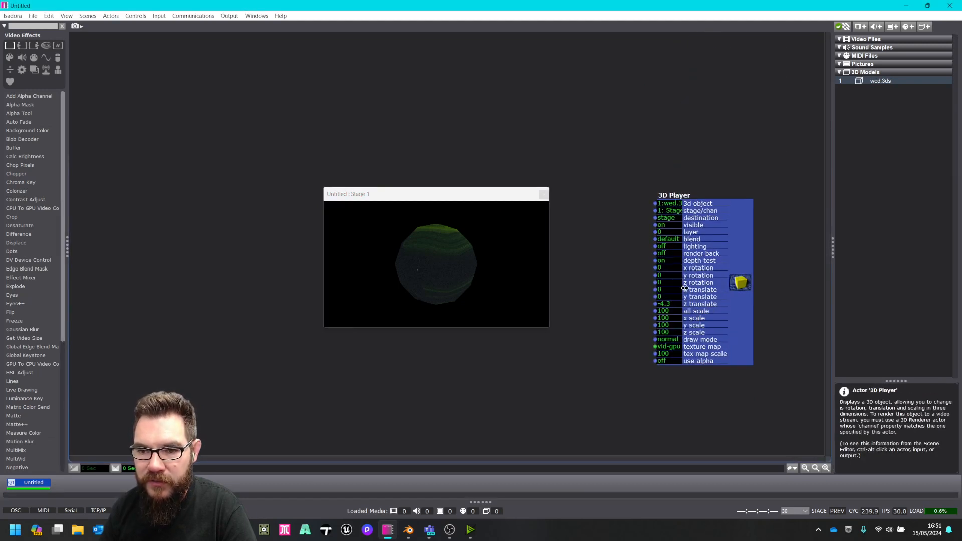
# - Turn on the 3D Player's lighting and set its x rotation to -50.5 and y rotation to 208
pyautogui.moveTo(669, 272); pyautogui.dragTo(671, 277)
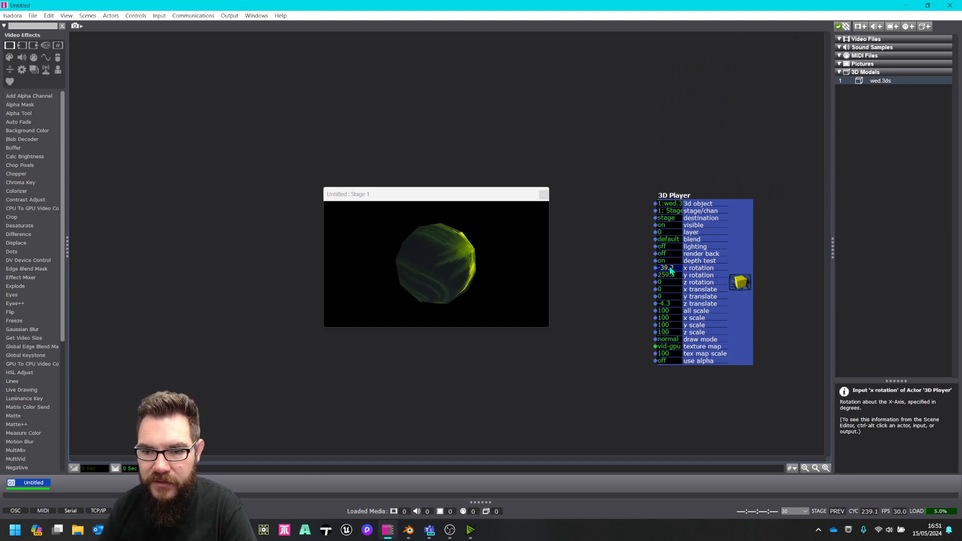
pyautogui.click(670, 247)
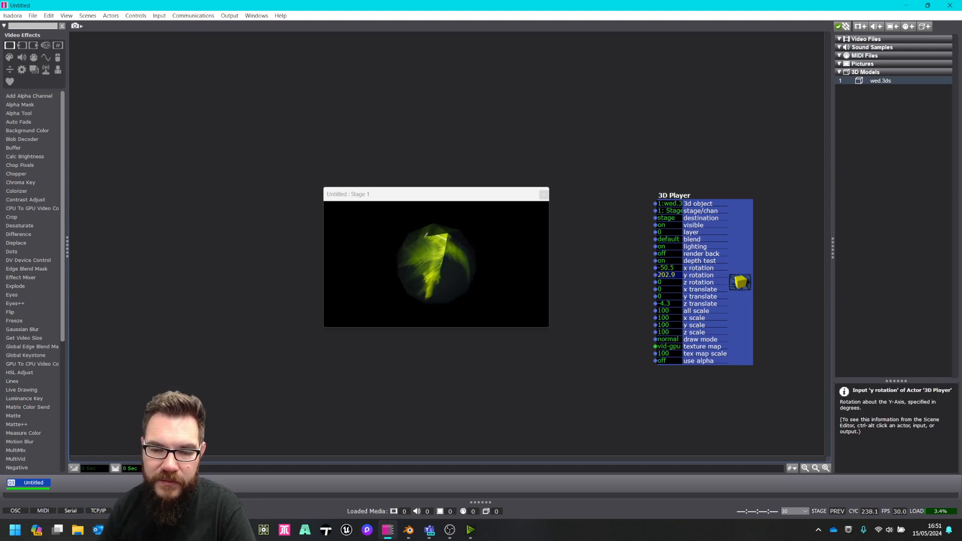
pyautogui.moveTo(669, 275)
pyautogui.mouseDown()
pyautogui.moveTo(668, 261)
pyautogui.moveTo(669, 275)
pyautogui.mouseUp()
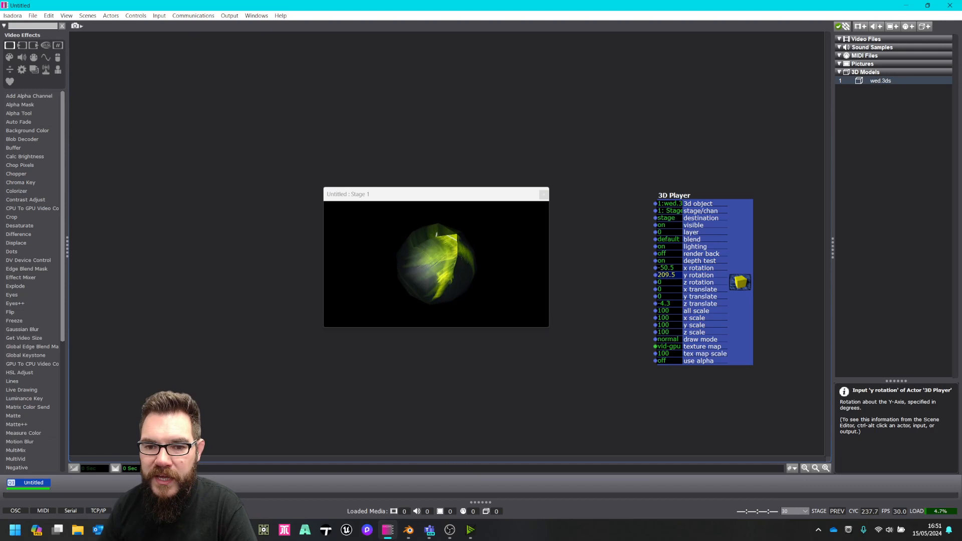
# - Add a Wave Generator actor with a frequency of 0.12 Hz and a sawtooth wave
pyautogui.doubleClick(449, 368)
pyautogui.write('wave')
pyautogui.press('Return')
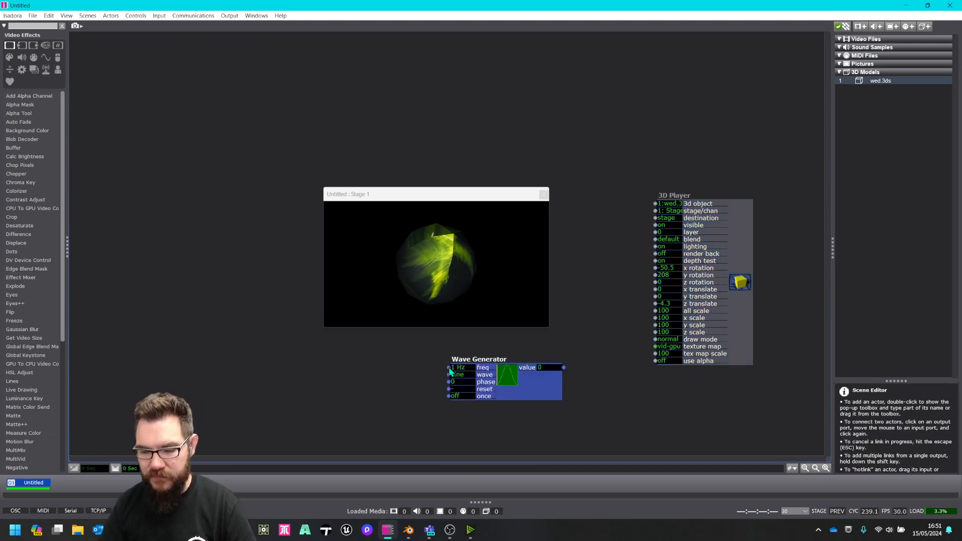
pyautogui.write('0.12')
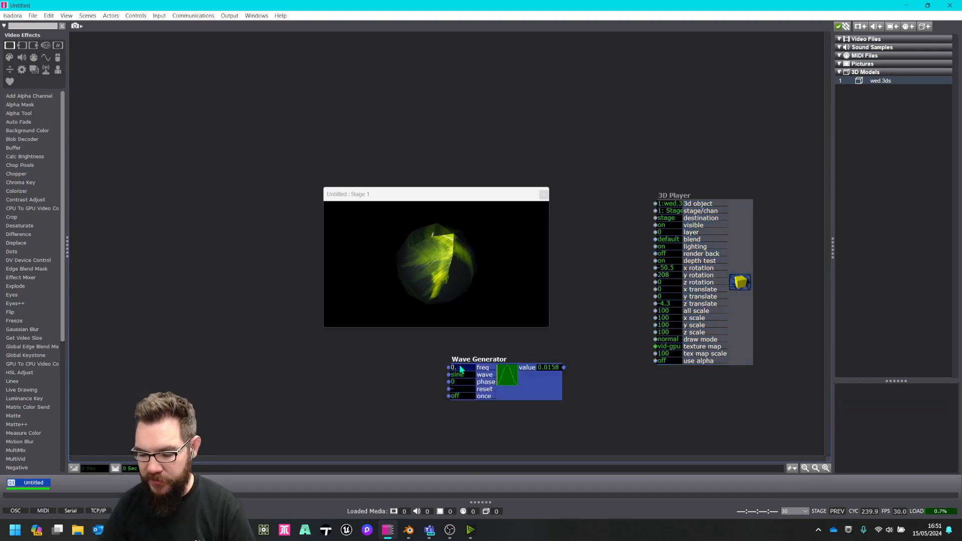
pyautogui.press('Return')
pyautogui.moveTo(461, 374); pyautogui.dragTo(473, 376)
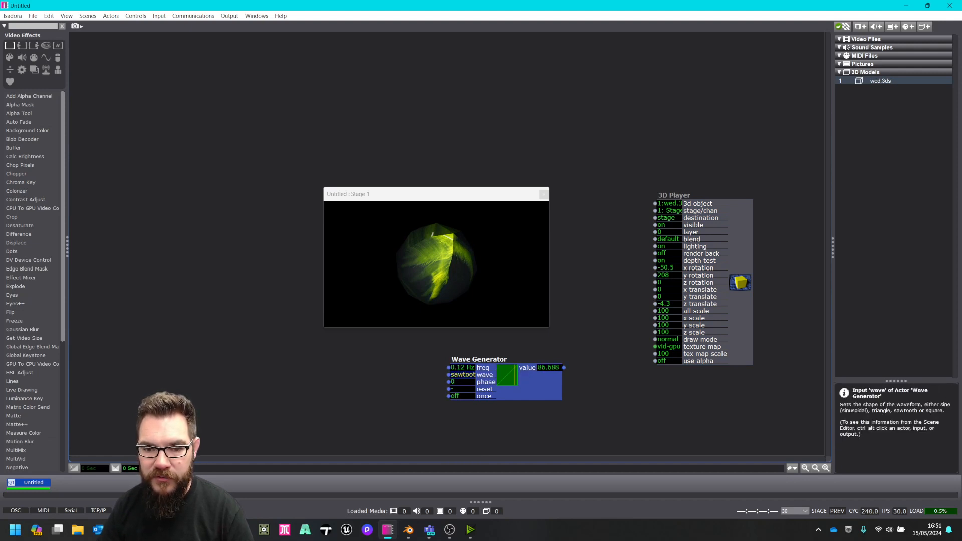
# - Link the Wave Generator's value output to the 3D Player's y rotation and arrange the actor and stage preview beside it
pyautogui.click(561, 368)
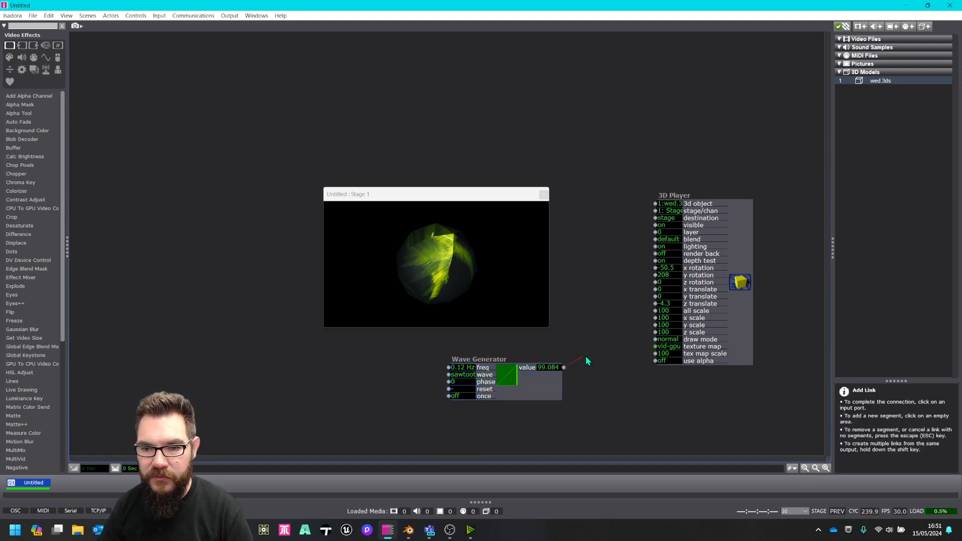
pyautogui.click(654, 275)
pyautogui.moveTo(557, 354); pyautogui.dragTo(584, 197)
pyautogui.moveTo(491, 199); pyautogui.dragTo(389, 253)
pyautogui.moveTo(559, 226); pyautogui.dragTo(558, 294)
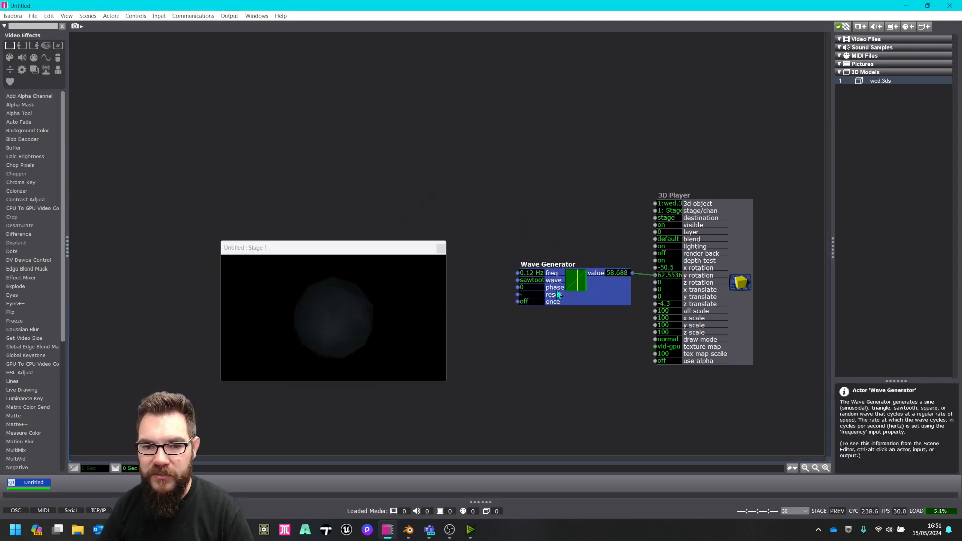
pyautogui.moveTo(391, 247); pyautogui.dragTo(408, 213)
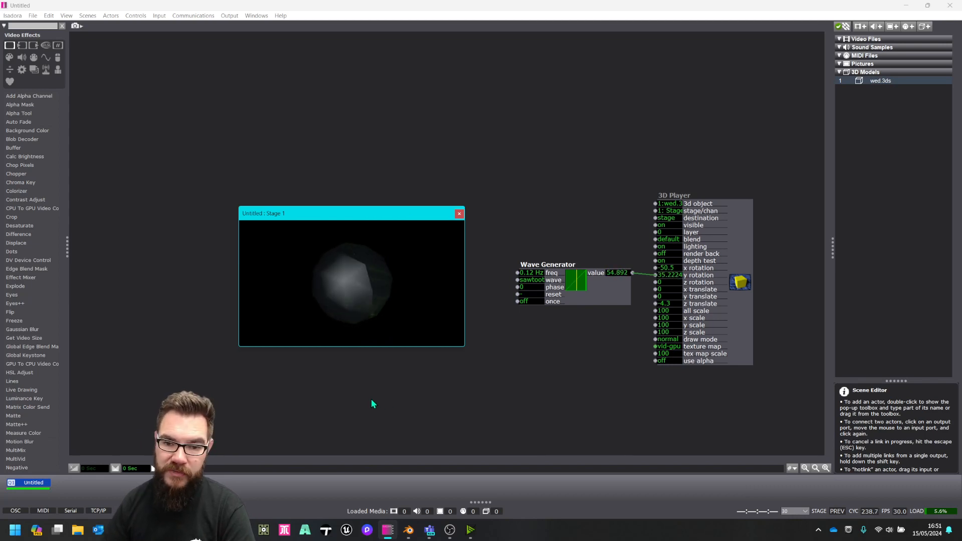
# - Import the video Beach - Water_H.264 from the GT_VJ folder into the project's media
pyautogui.click(50, 9)
pyautogui.click(34, 15)
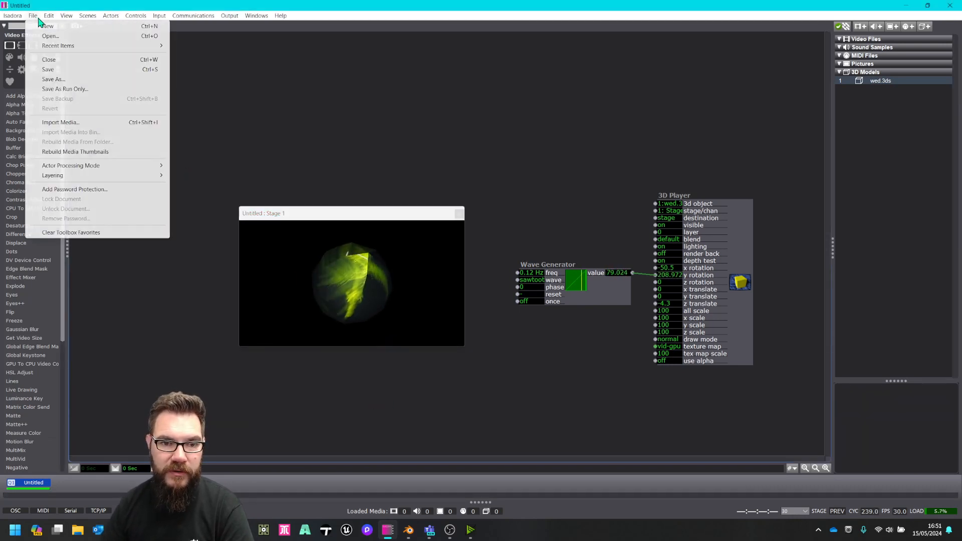
pyautogui.click(68, 122)
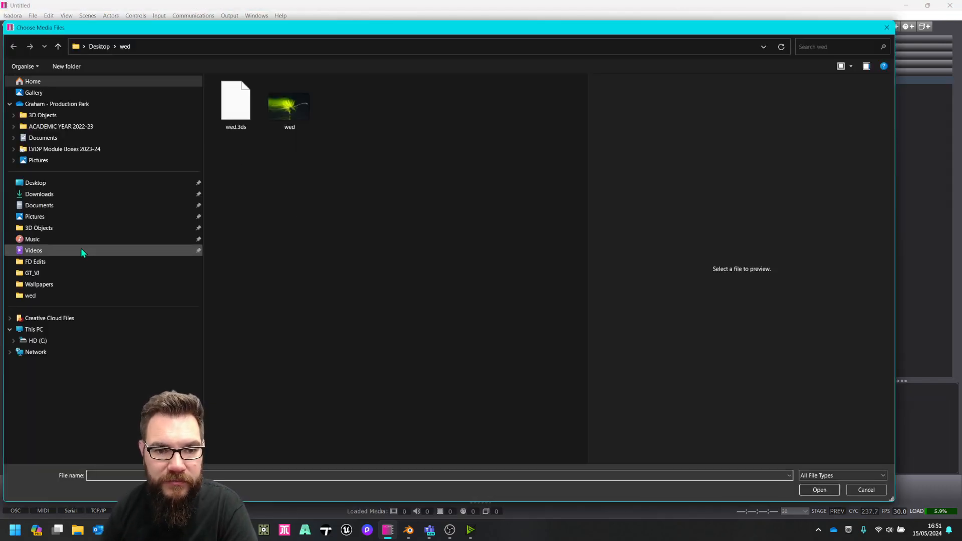
pyautogui.click(50, 272)
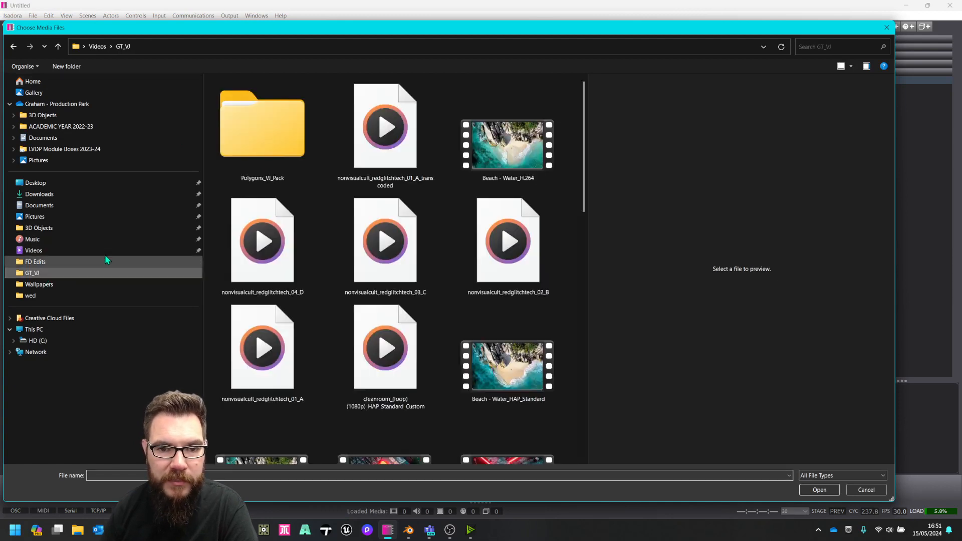
pyautogui.click(521, 181)
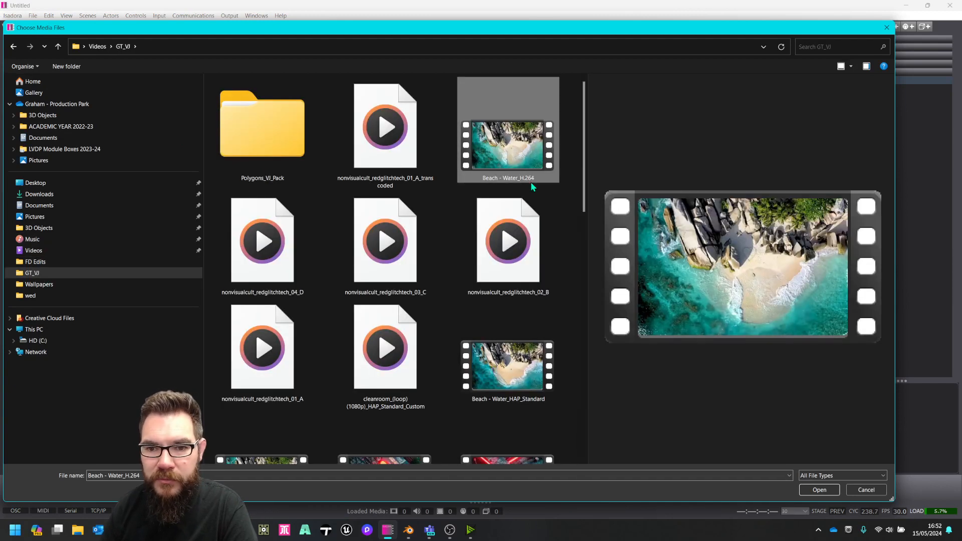
pyautogui.click(818, 490)
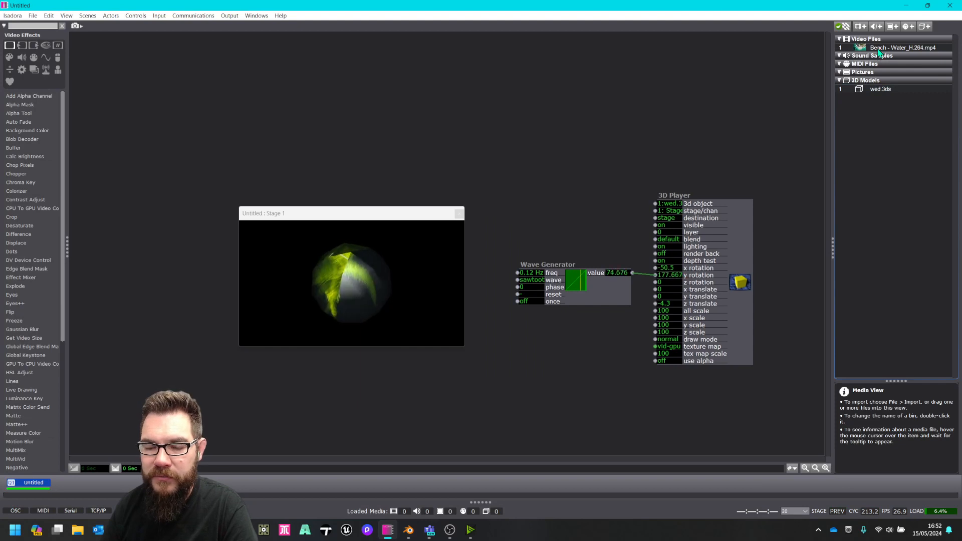
# - Add a Movie Player with movie 1 below the Wave Generator and link its video output to the 3D Player's texture map
pyautogui.doubleClick(489, 135)
pyautogui.write('m')
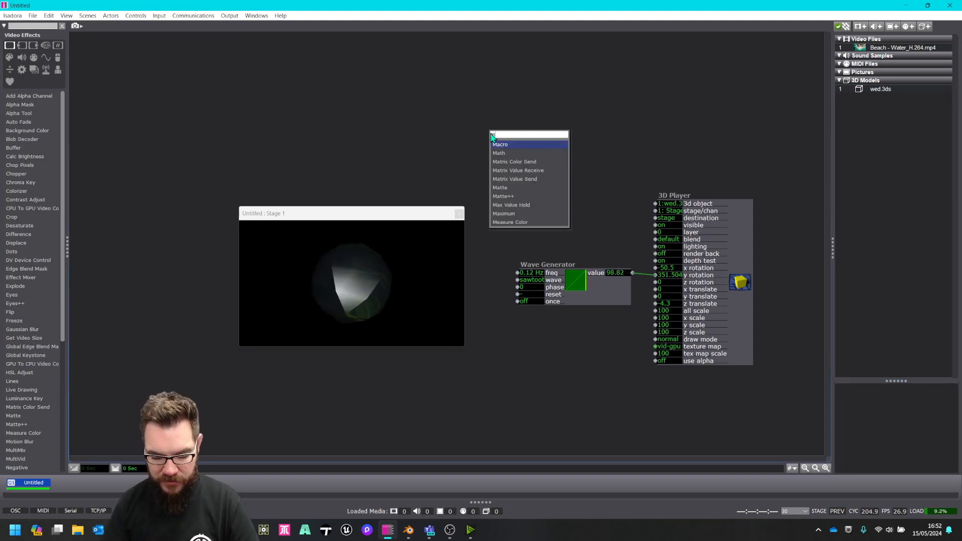
pyautogui.write('ov')
pyautogui.click(530, 145)
pyautogui.moveTo(586, 172); pyautogui.dragTo(530, 410)
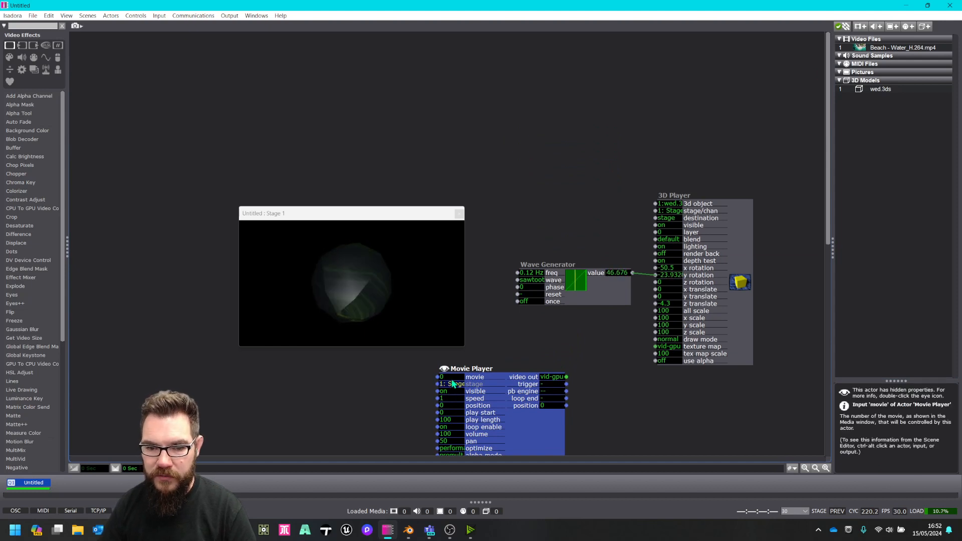
pyautogui.click(566, 377)
pyautogui.click(655, 347)
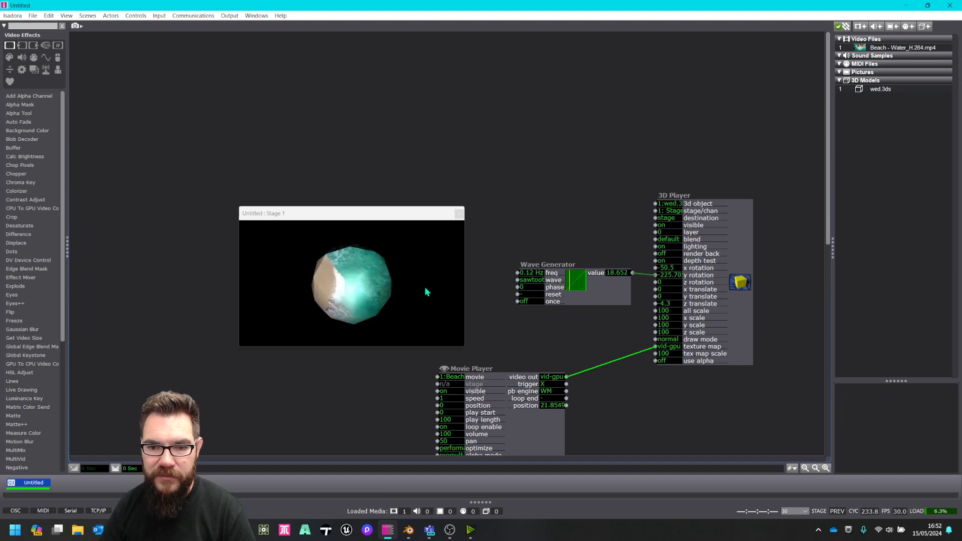
# - Duplicate the Wave Generator below the original and link the copy's value output to the 3D Player's z rotation
pyautogui.moveTo(603, 295); pyautogui.dragTo(588, 310)
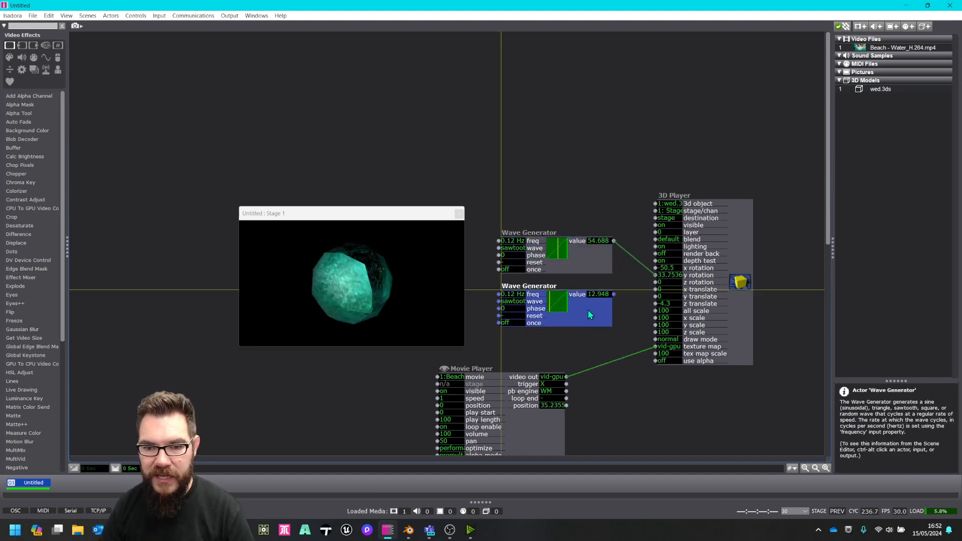
pyautogui.click(613, 294)
pyautogui.click(655, 282)
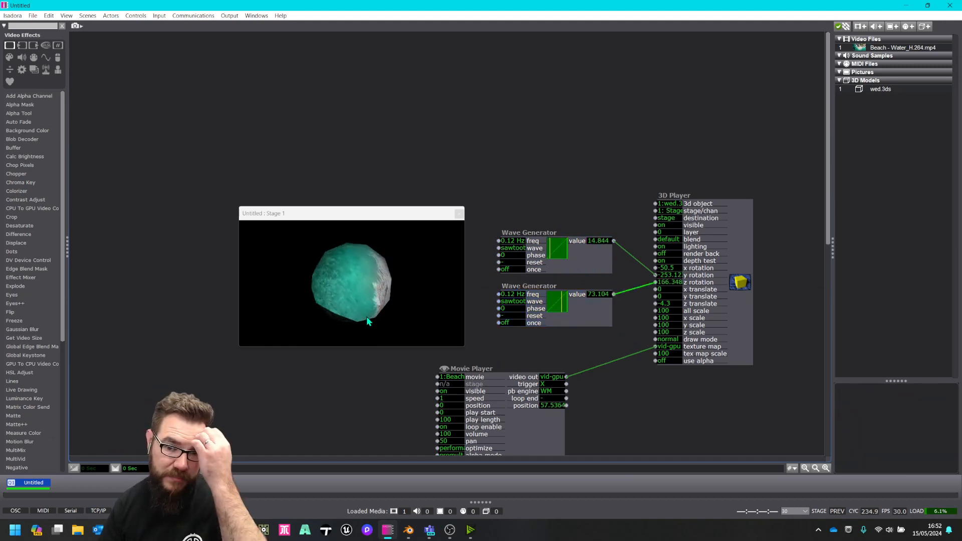
# - Move the Movie Player up beneath the Wave Generators, and remove and remake its video link to the 3D Player's texture map
pyautogui.moveTo(543, 439); pyautogui.dragTo(599, 410)
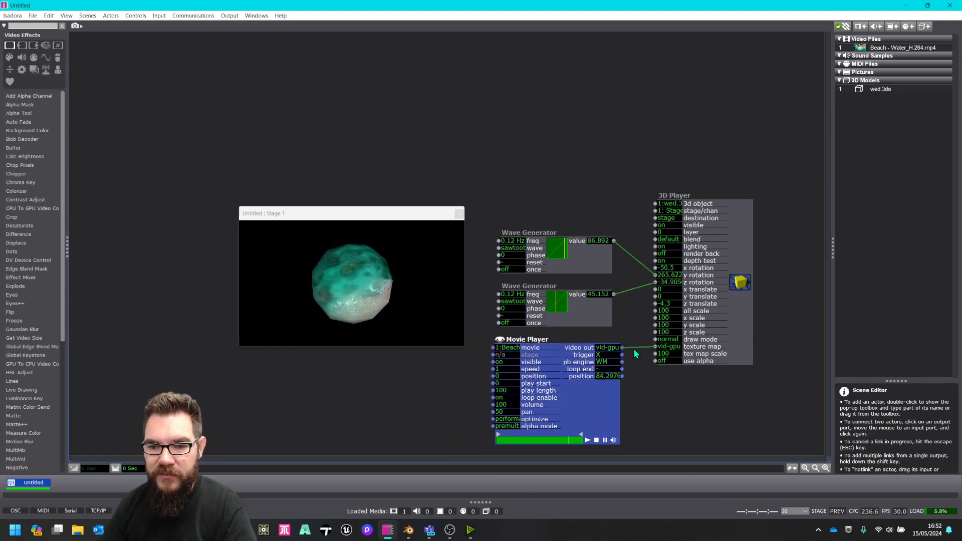
pyautogui.moveTo(634, 351)
pyautogui.press('Delete')
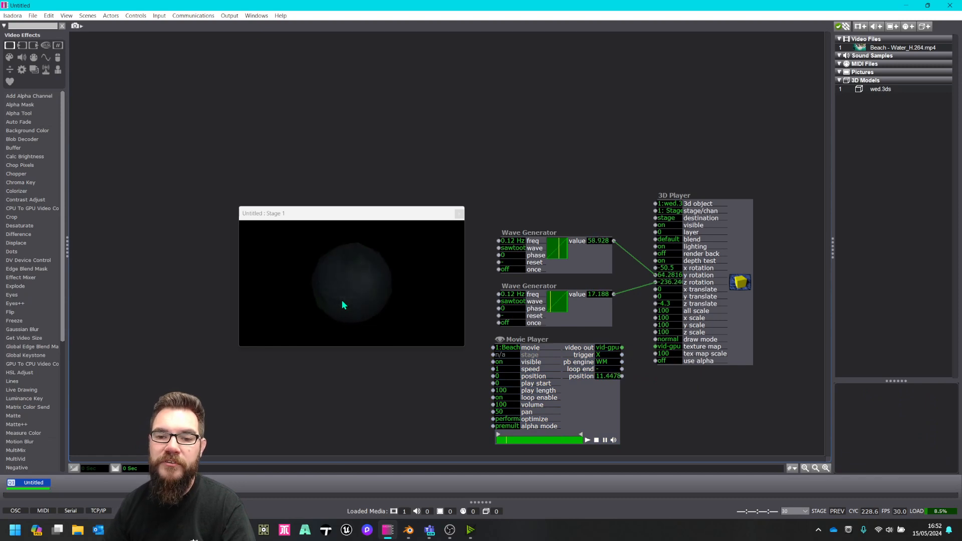
pyautogui.click(622, 347)
pyautogui.click(656, 347)
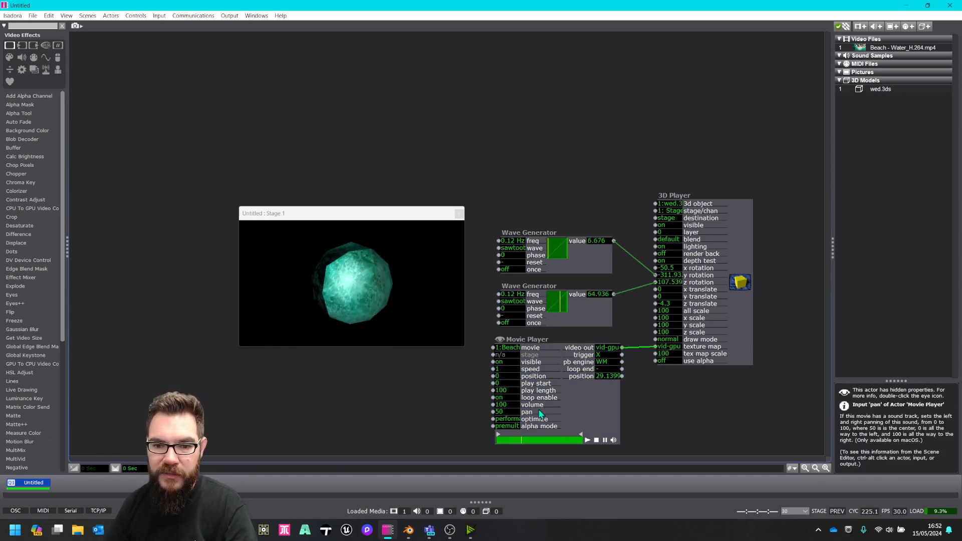
# - Reposition the Movie Player close beneath the second Wave Generator
pyautogui.moveTo(588, 410); pyautogui.dragTo(585, 412)
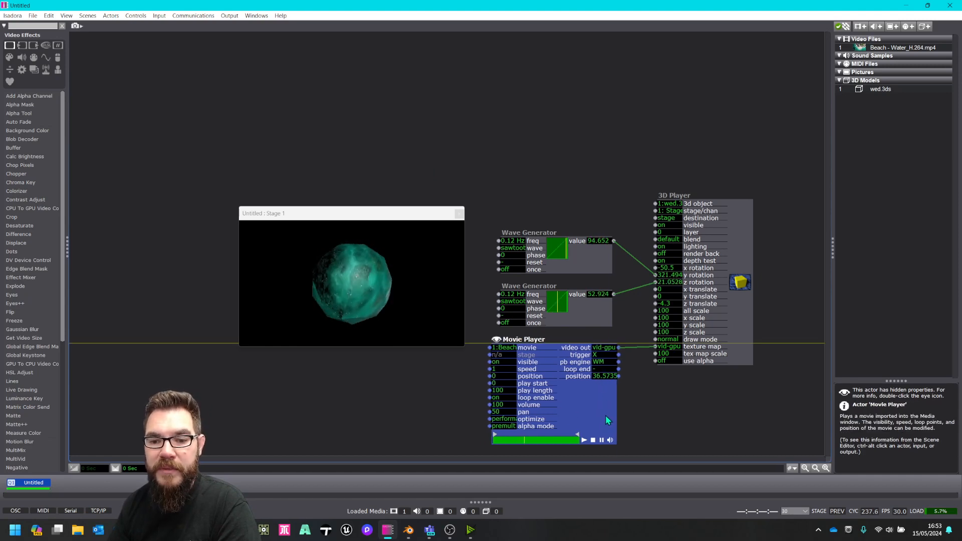
pyautogui.moveTo(607, 414); pyautogui.dragTo(622, 408)
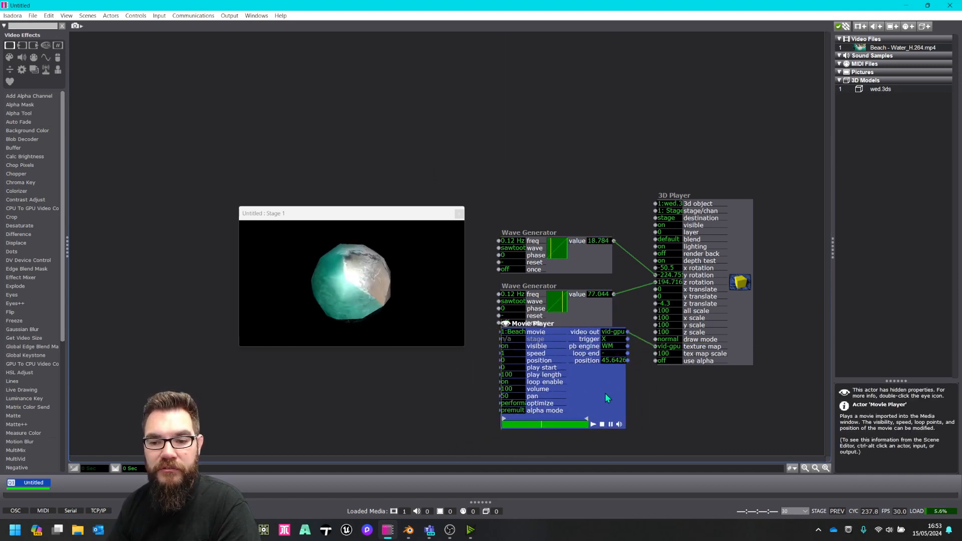